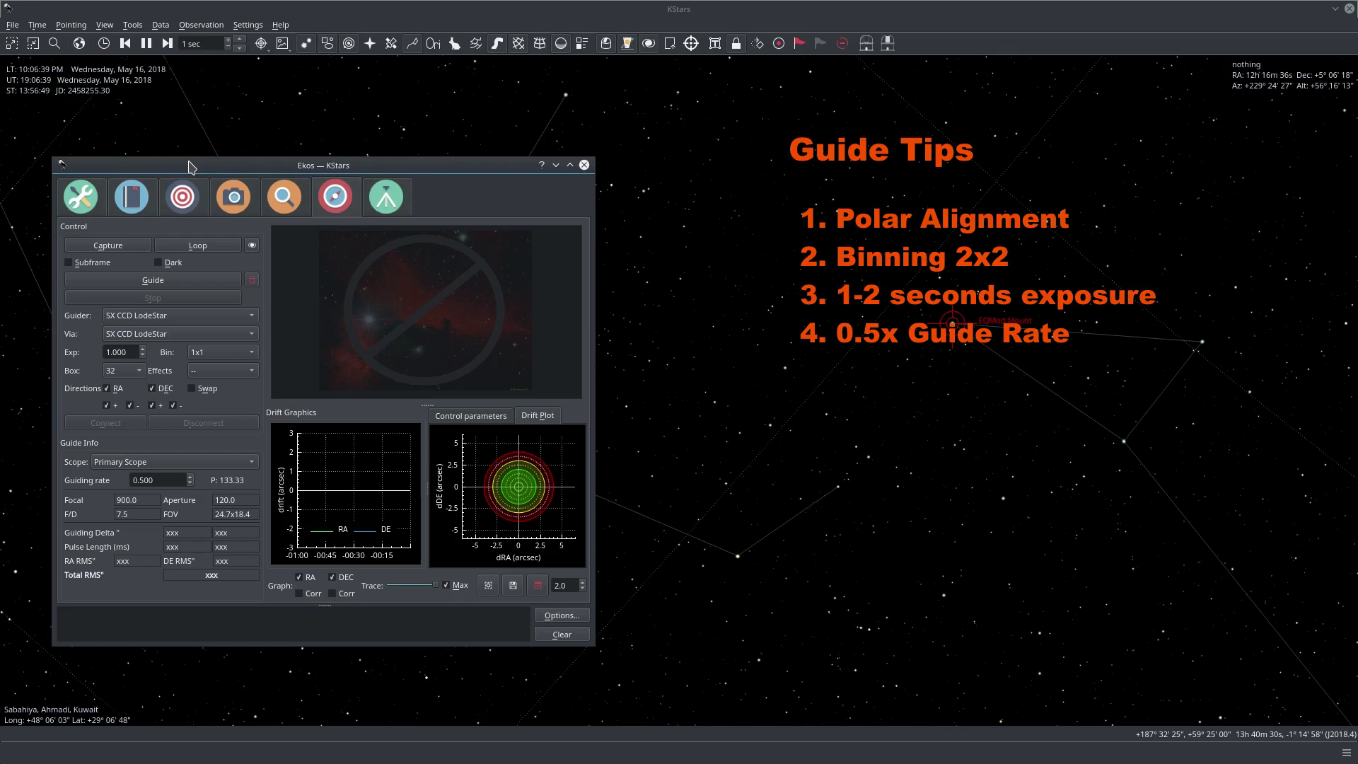
Reposition the Ekos window and review the Polar Alignment Assistant in the Align module.
left_click_drag(188, 162, 254, 145)
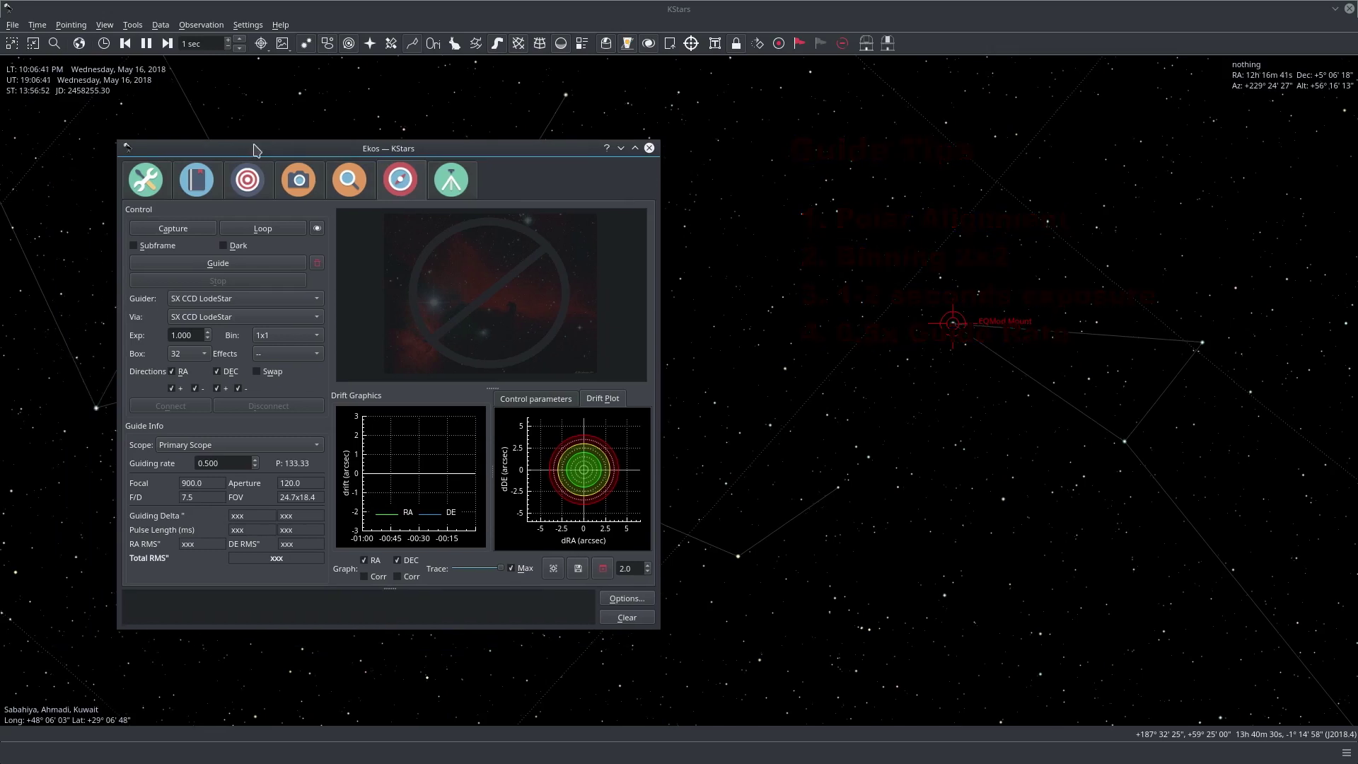
left_click(257, 183)
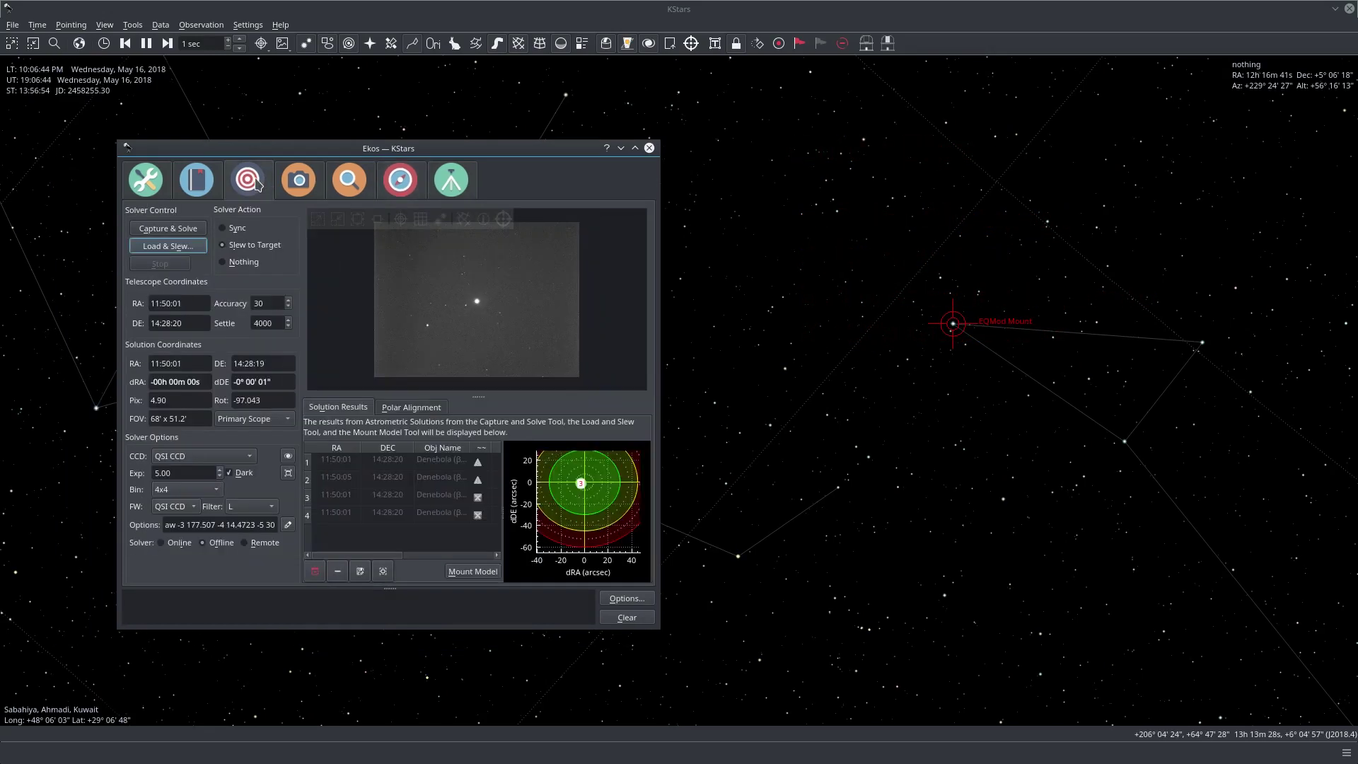
left_click(417, 409)
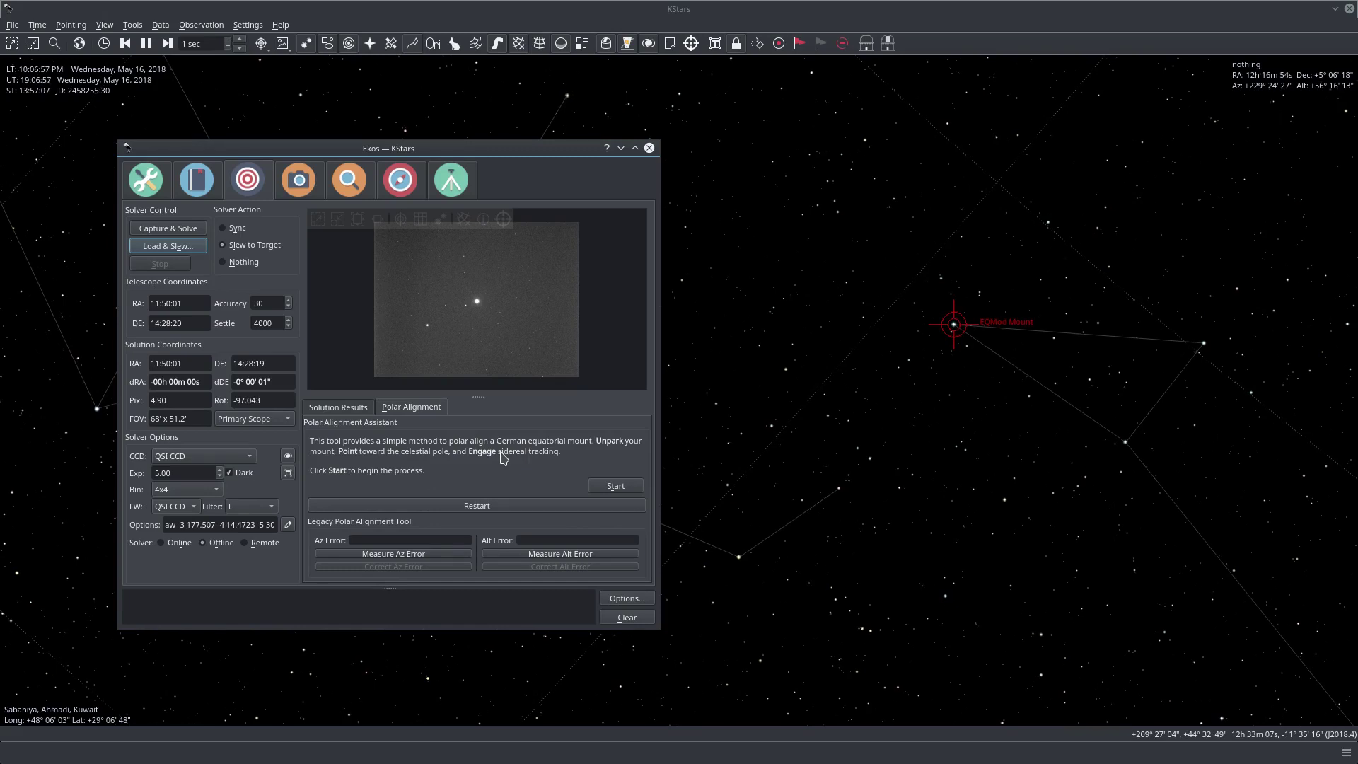
Return to the Guide module and capture a guide frame with the SX CCD LodeStar for inspection.
left_click(394, 184)
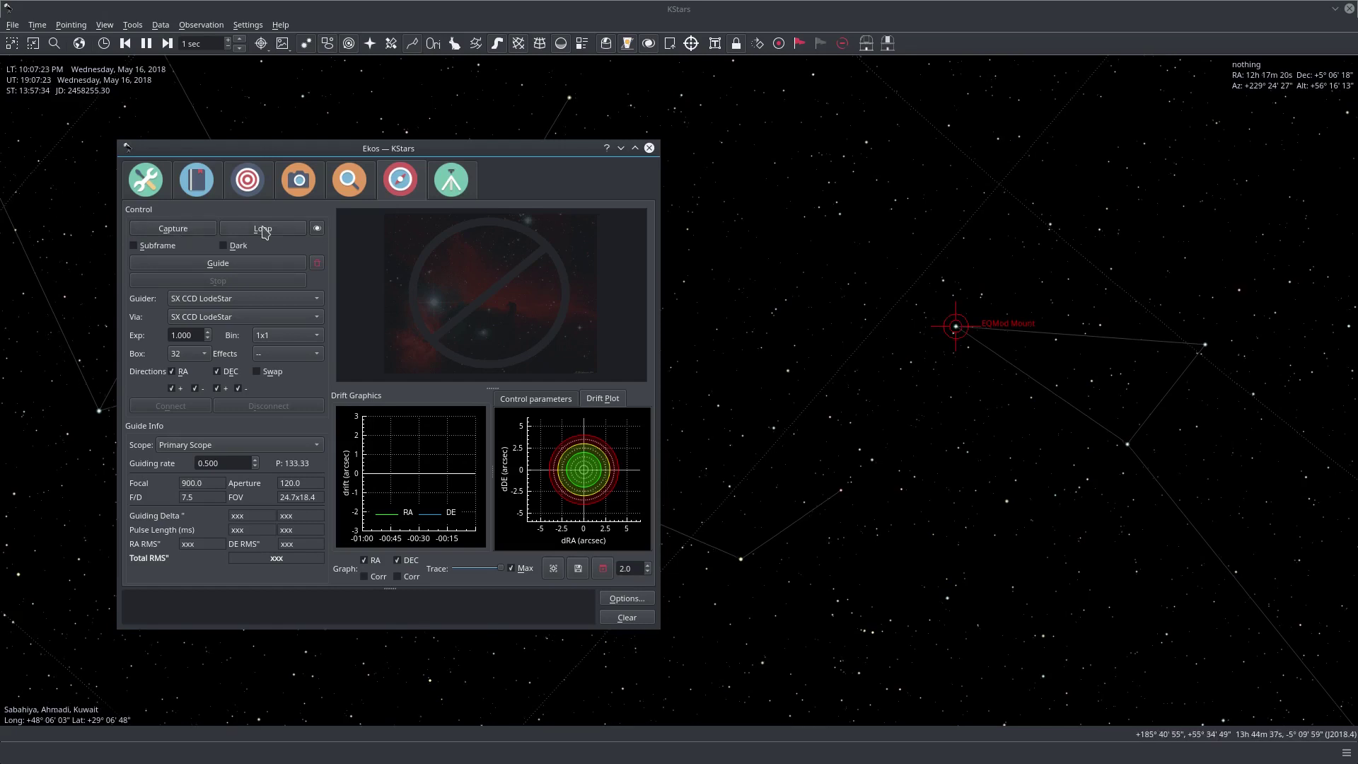
left_click(163, 229)
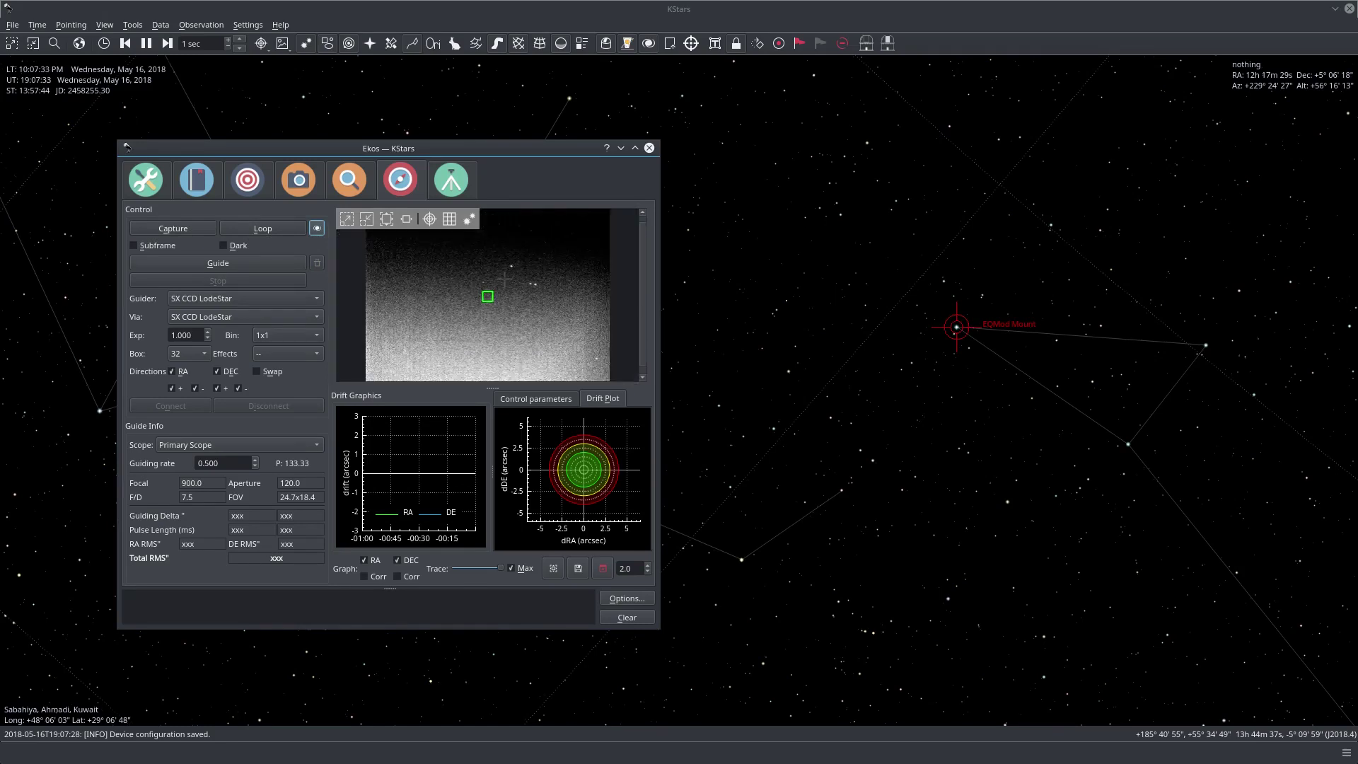
scroll(499, 294, "down", 1)
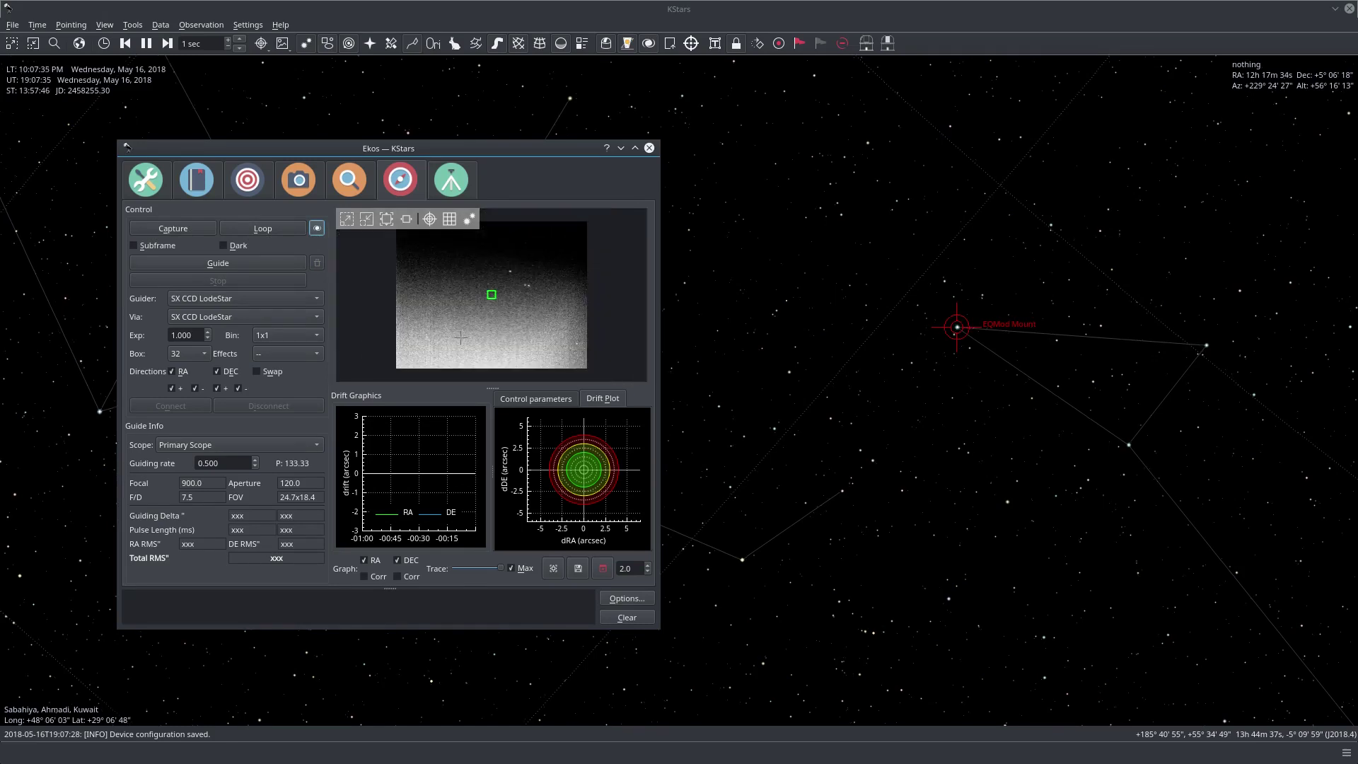
scroll(492, 295, "up", 1)
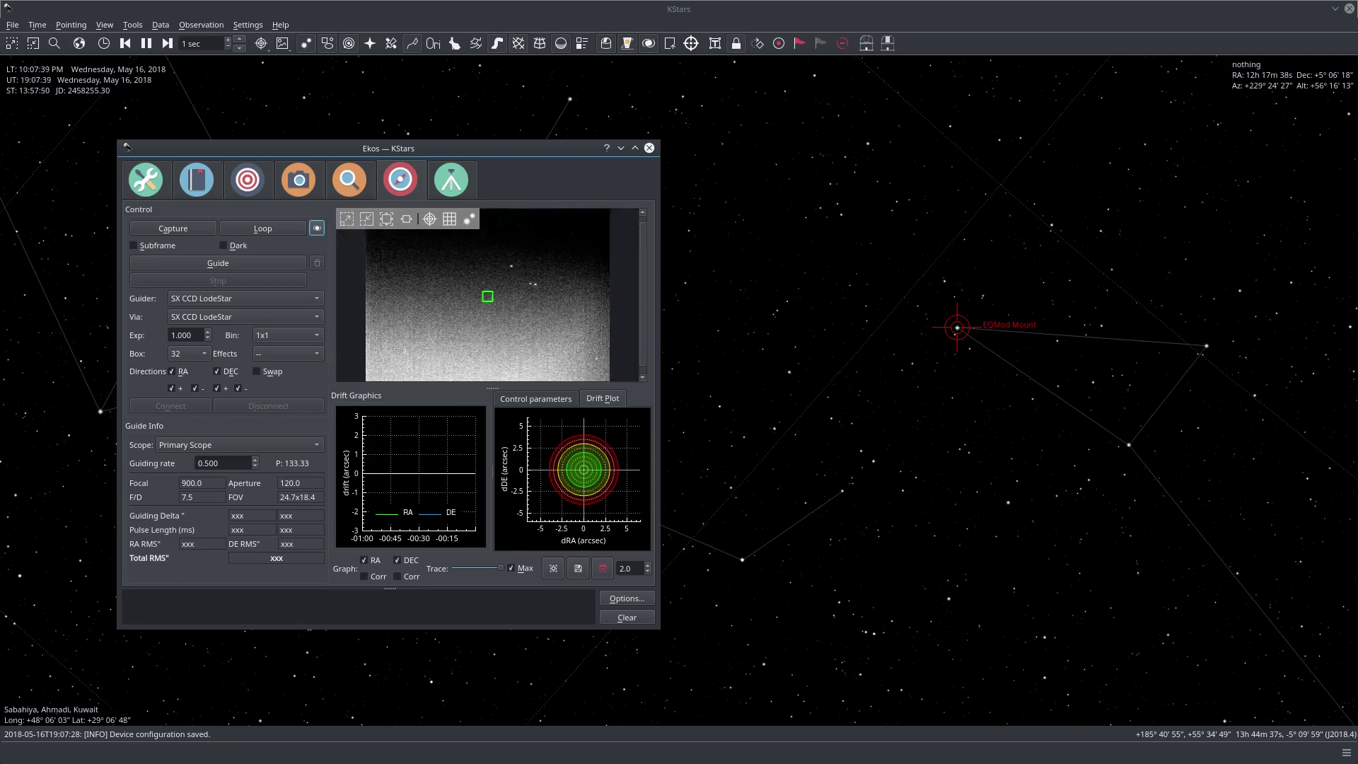
left_click(260, 235)
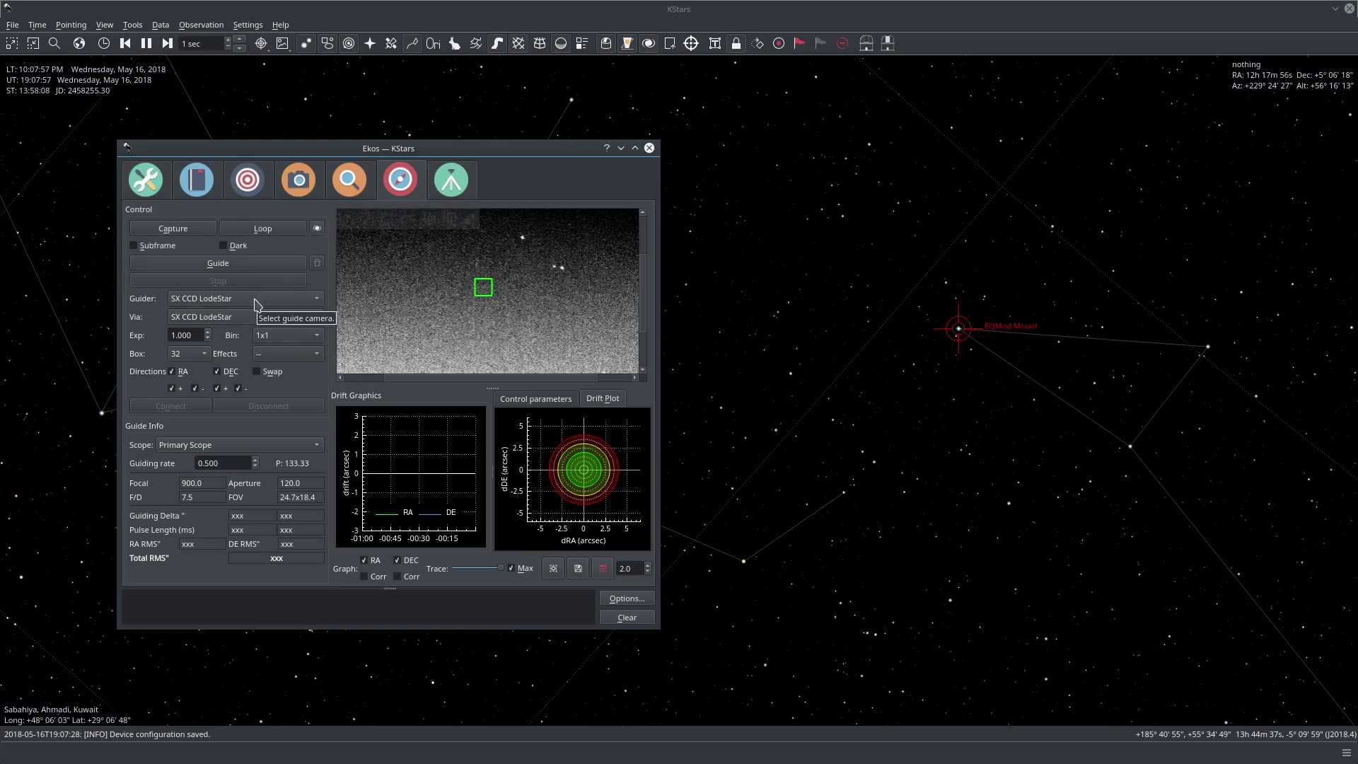
Keep SX CCD LodeStar as the guide camera and mark the bright upper star as the guide star.
left_click(274, 300)
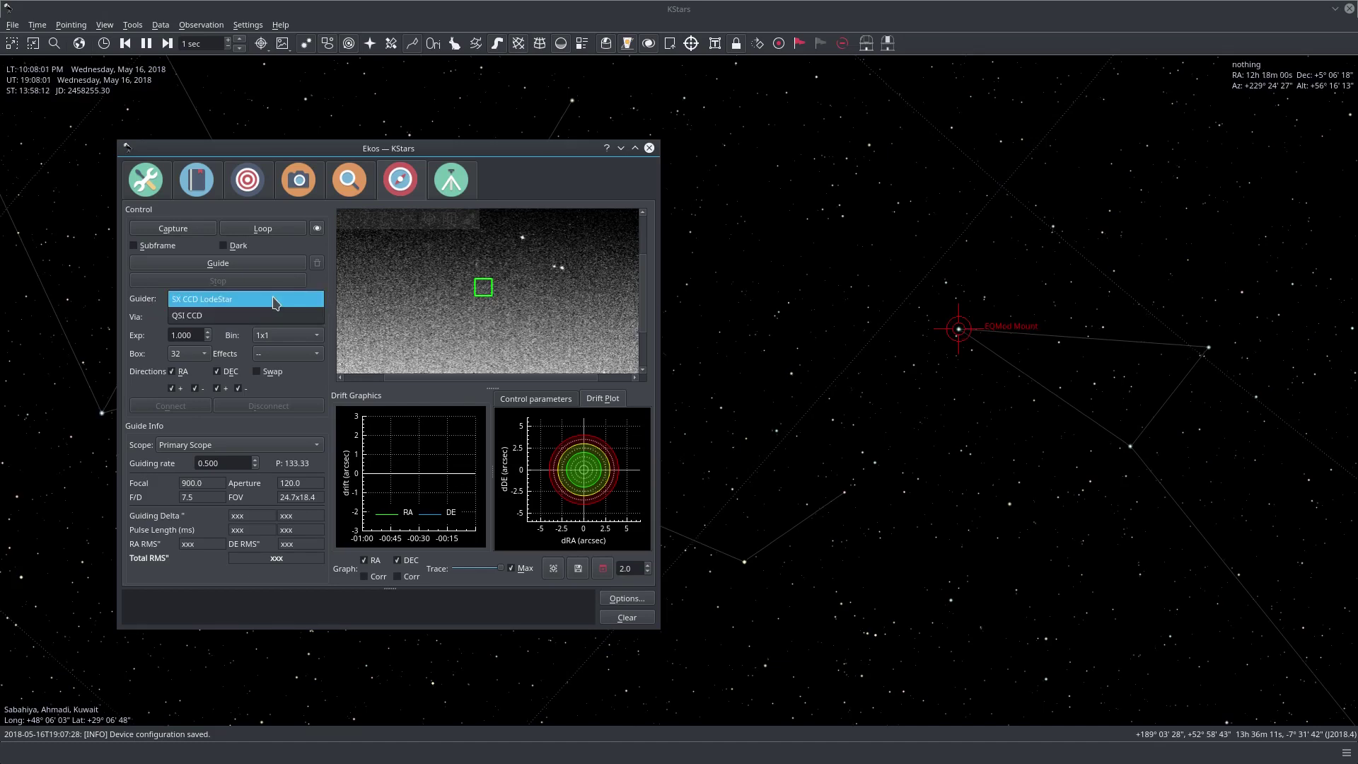
left_click(274, 300)
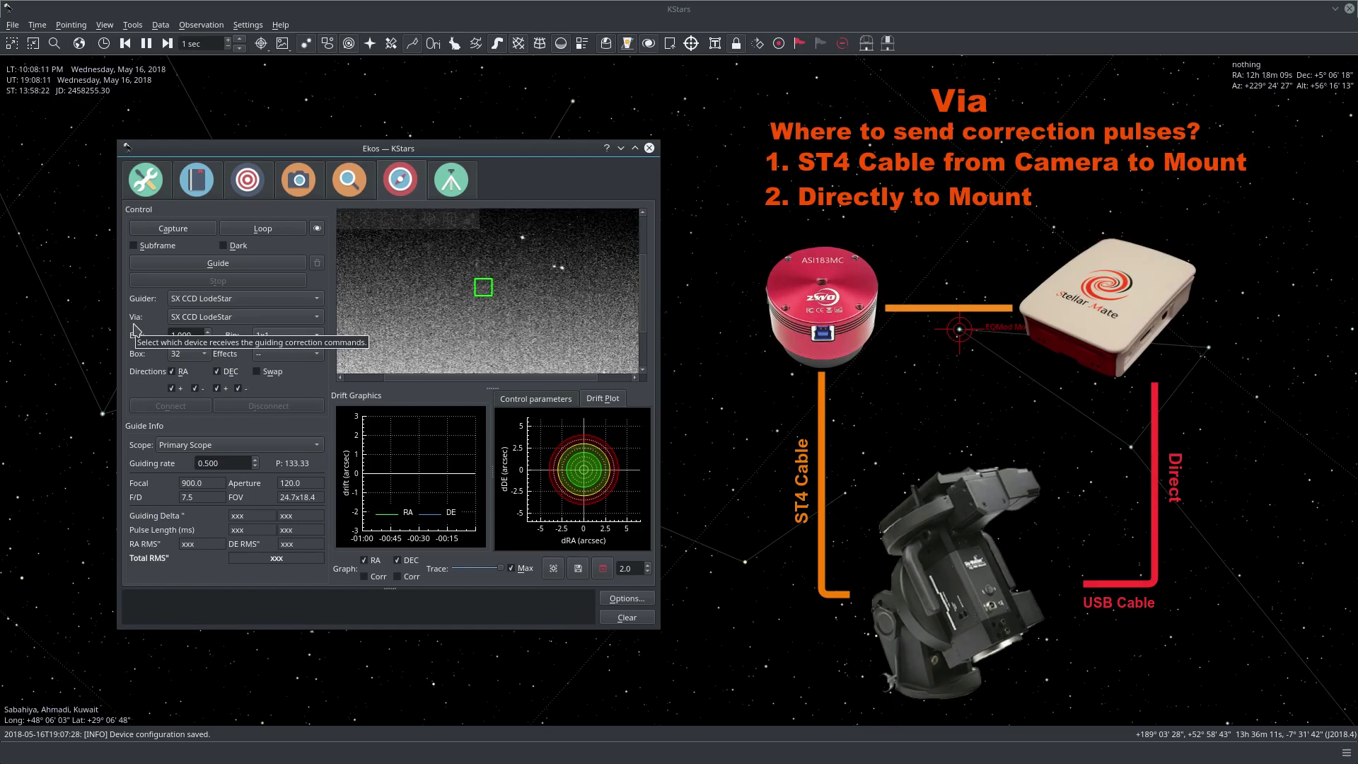
mouse_move(546, 276)
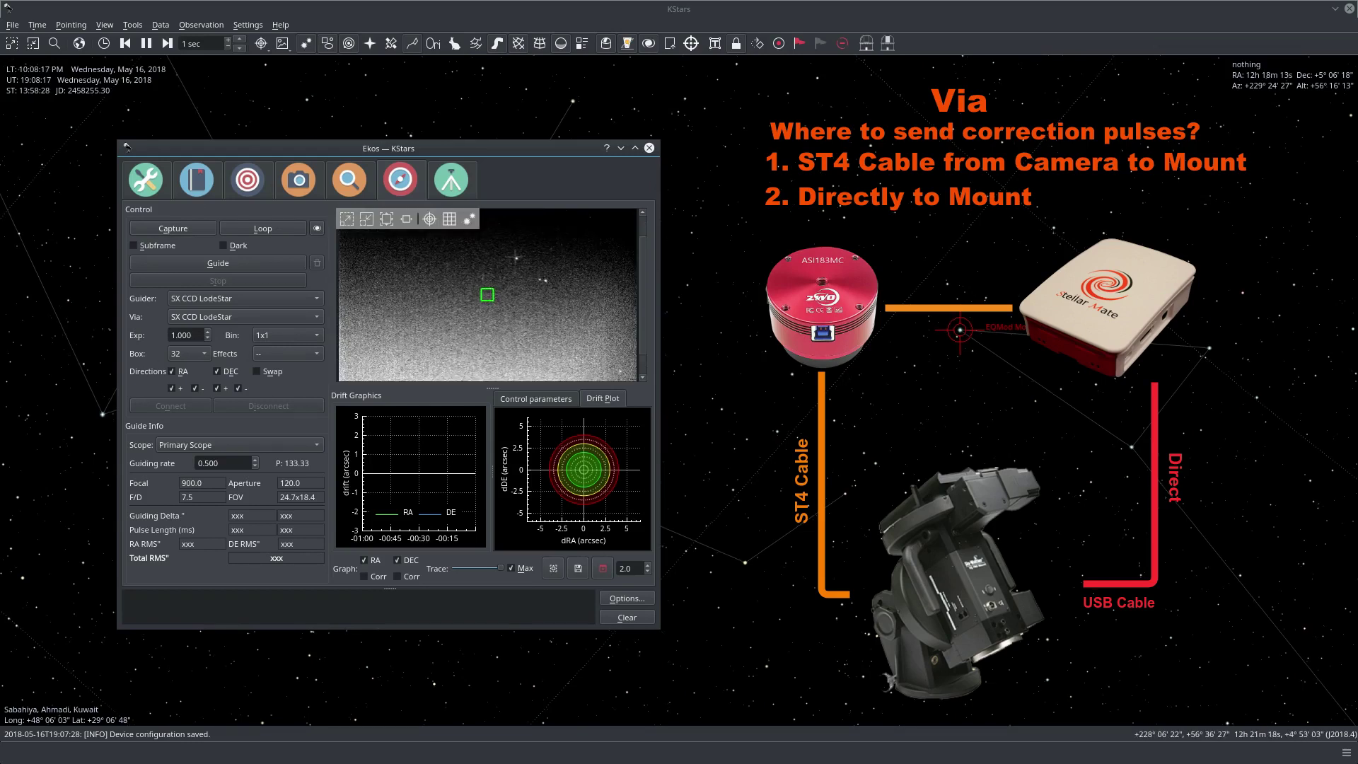
left_click(516, 258)
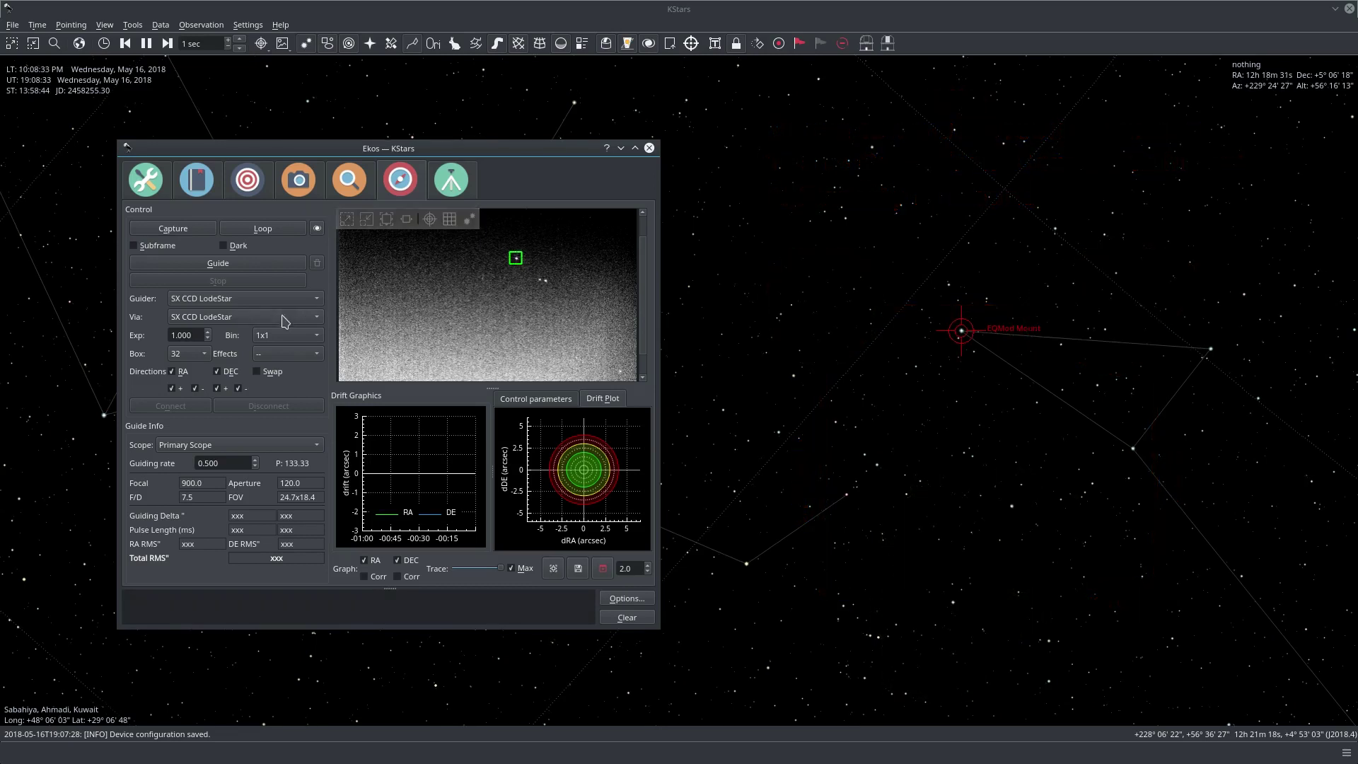
Route guiding corrections via EQMod Mount and set the guide camera to 1.5 seconds exposure with 2x2 binning.
left_click(262, 323)
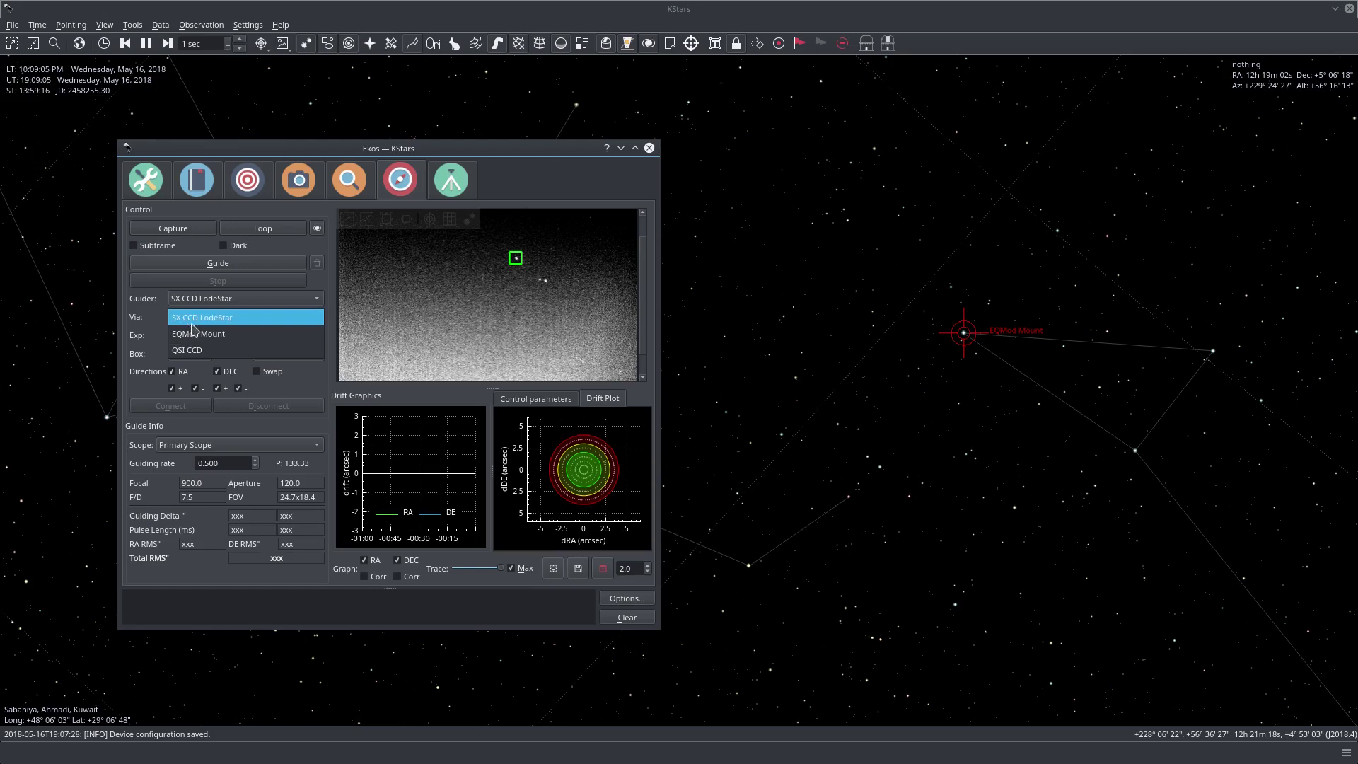
left_click(243, 342)
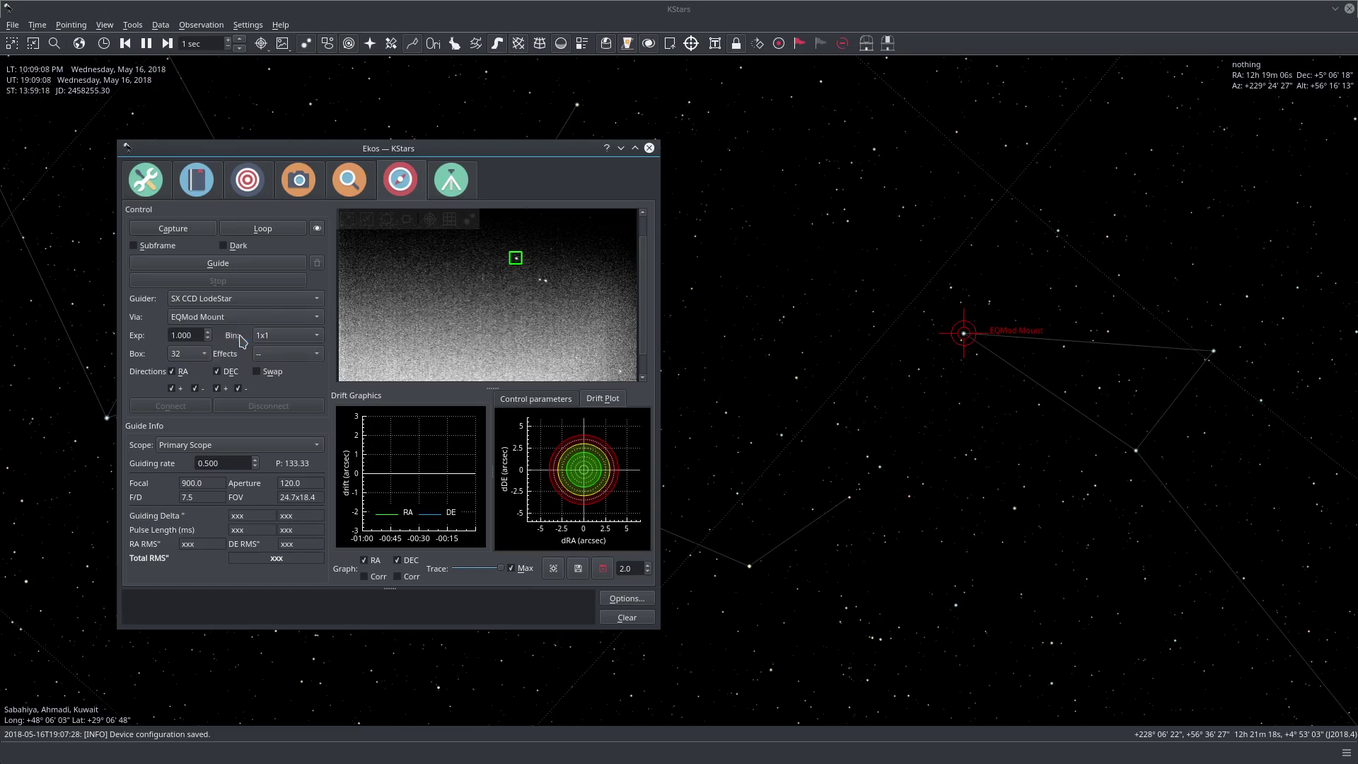
double_click(193, 332)
type("1.5")
left_click(276, 338)
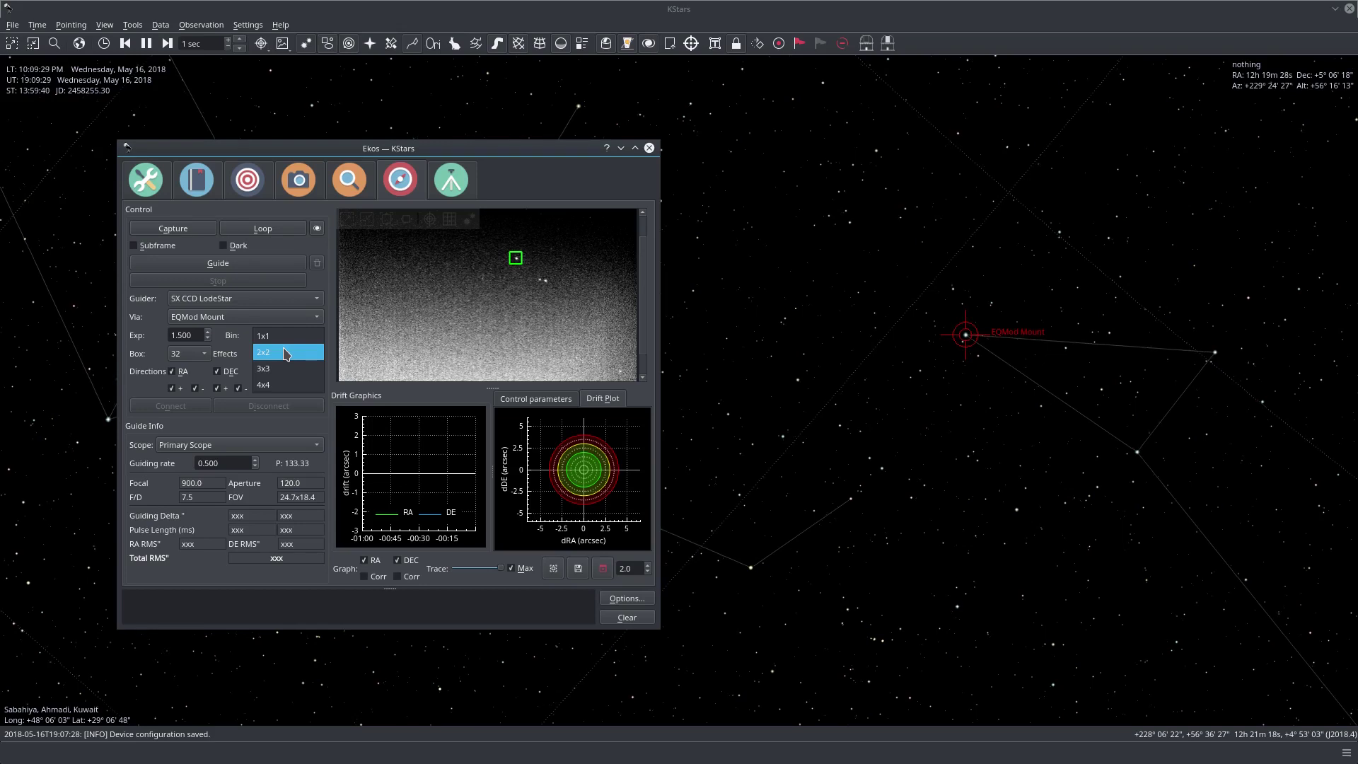
left_click(285, 353)
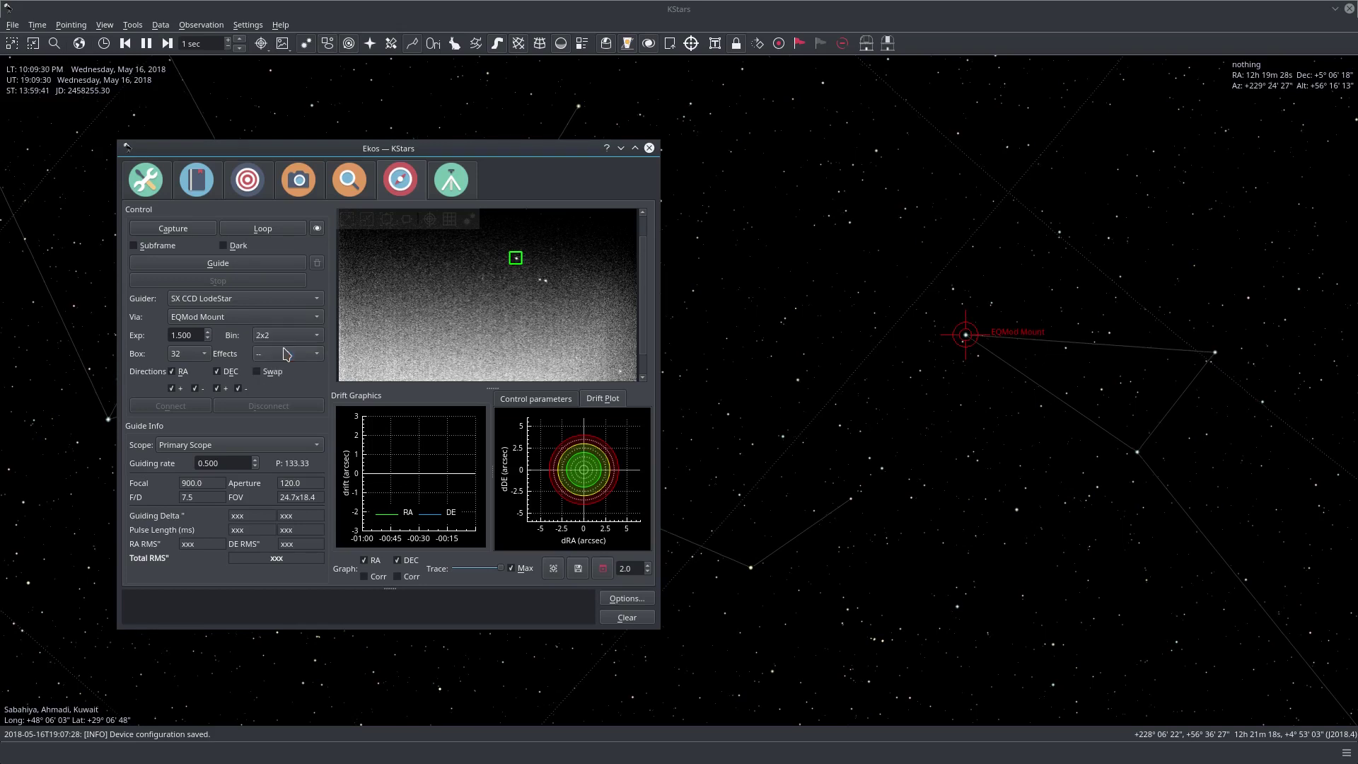
Keep the guide box size at 32 and place the box on the bright star in the guide frame.
left_click(198, 353)
left_click(196, 370)
left_click(197, 353)
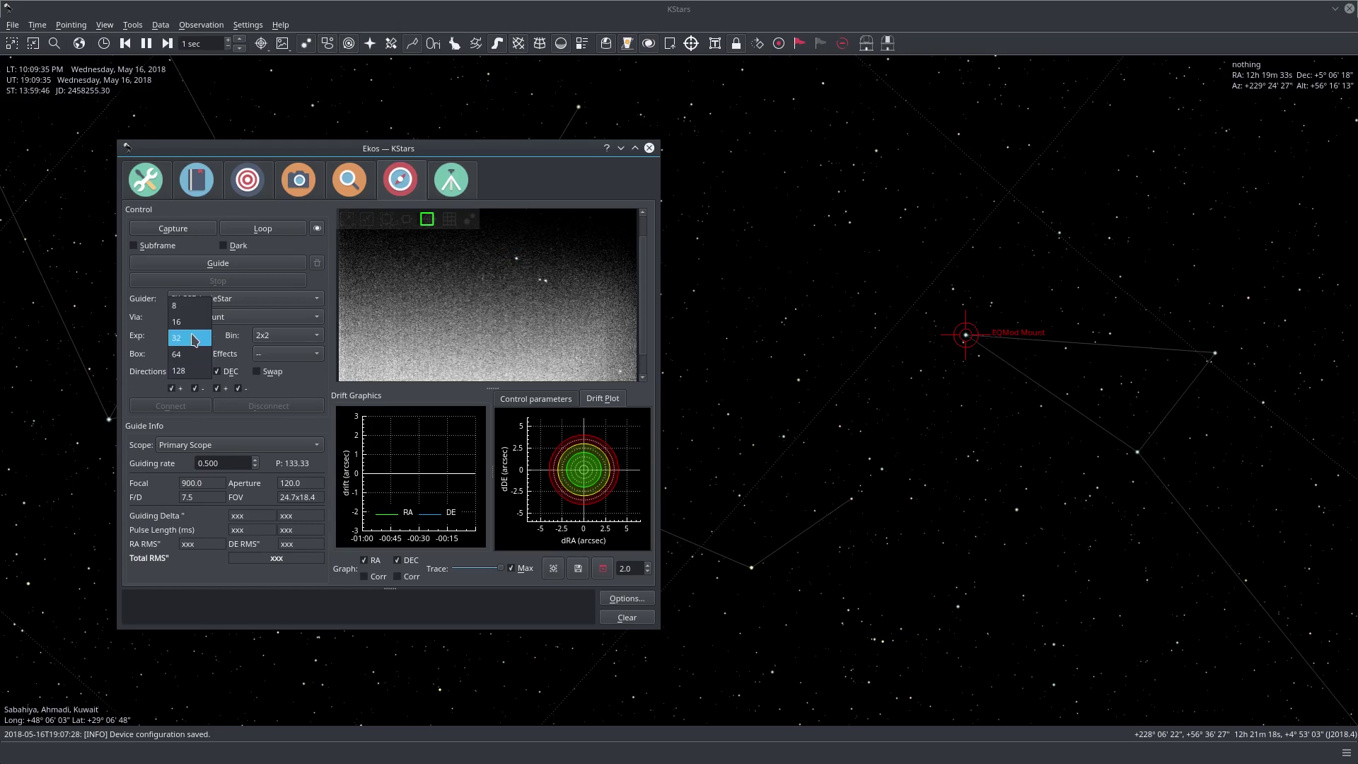
left_click(195, 339)
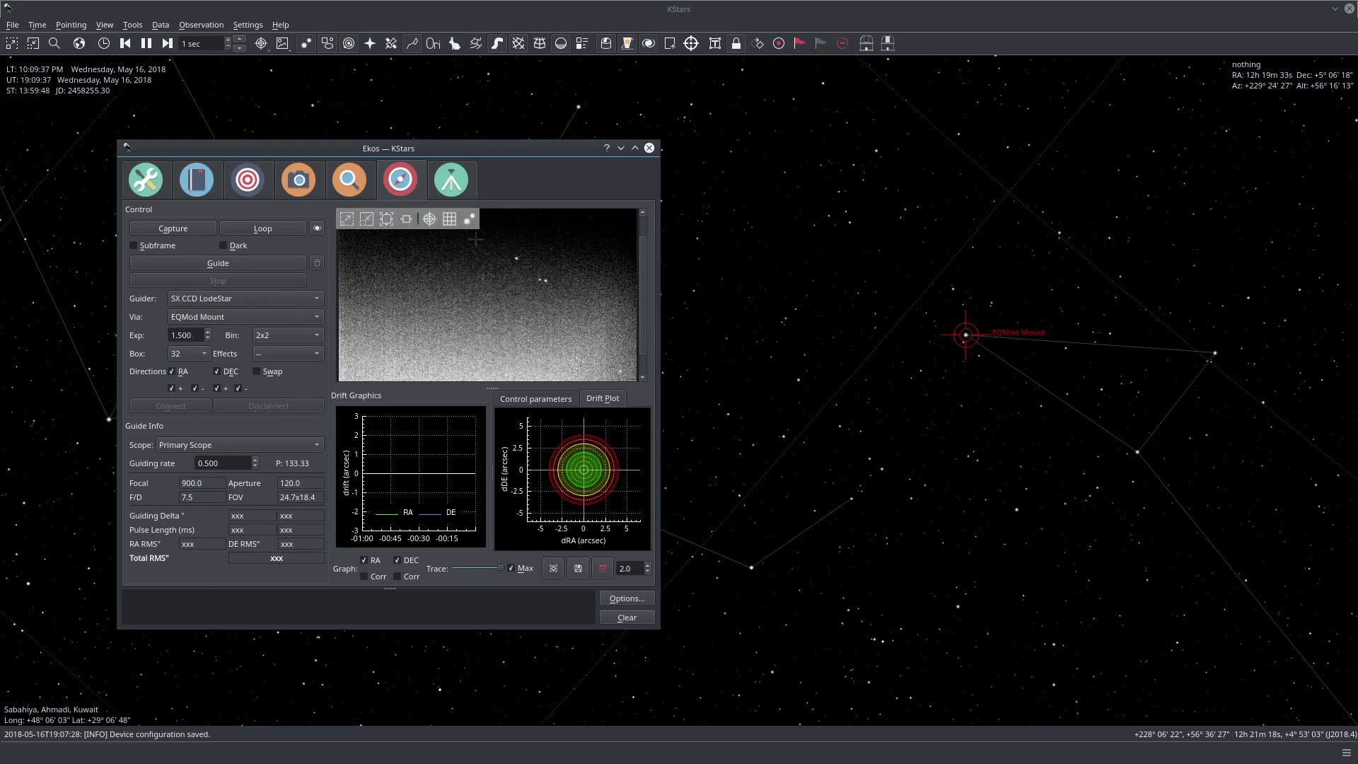
left_click(516, 258)
scroll(544, 244, "up", 3)
scroll(485, 287, "up", 2)
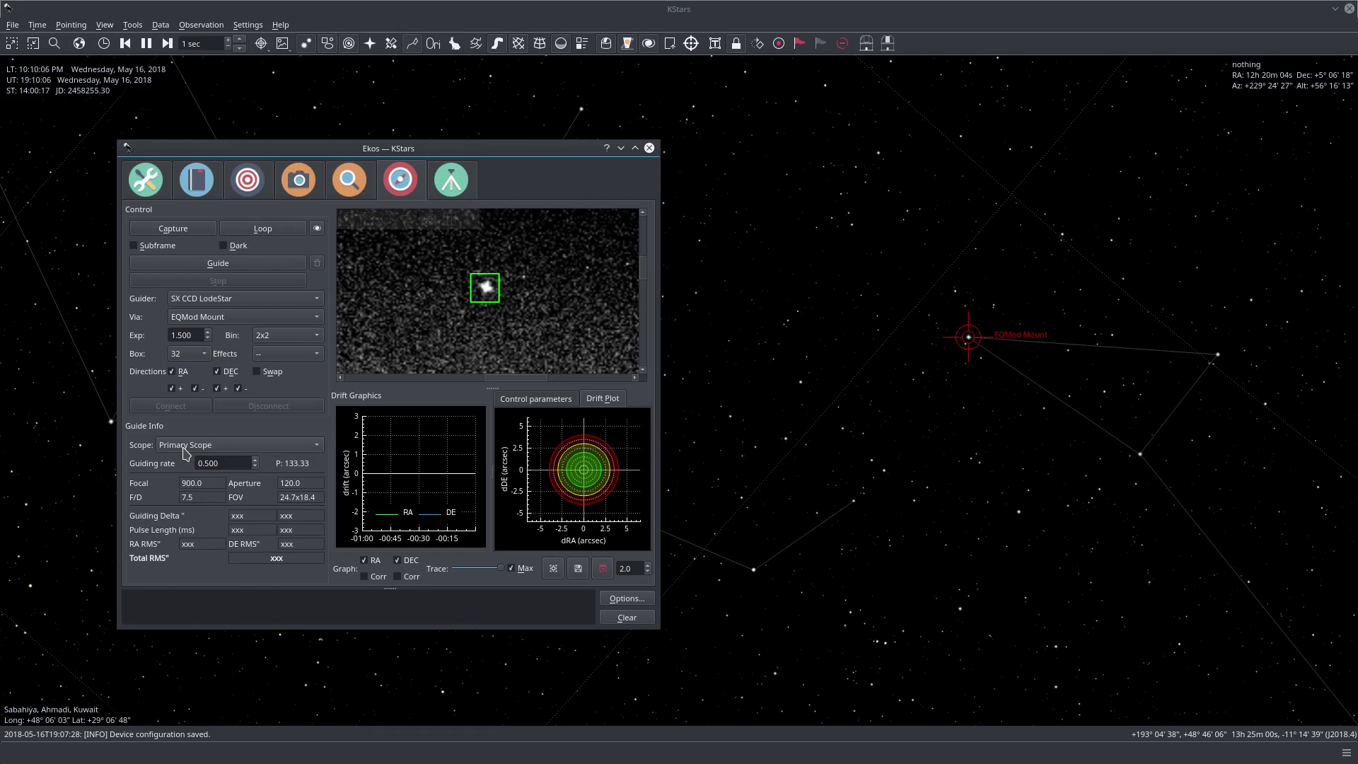
Review the guiding scope choices and the guide scope's aperture and focal length in the Mount module.
left_click(219, 447)
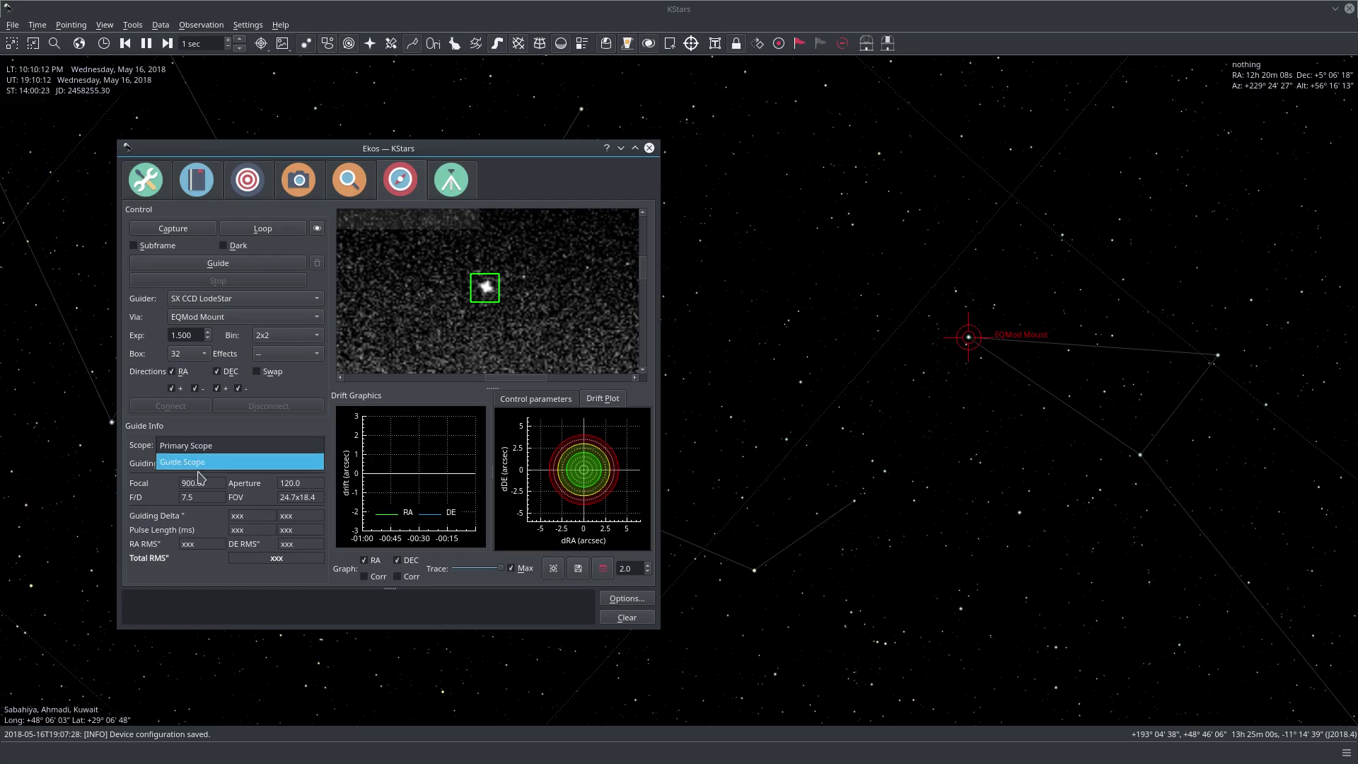
left_click(305, 433)
left_click(451, 180)
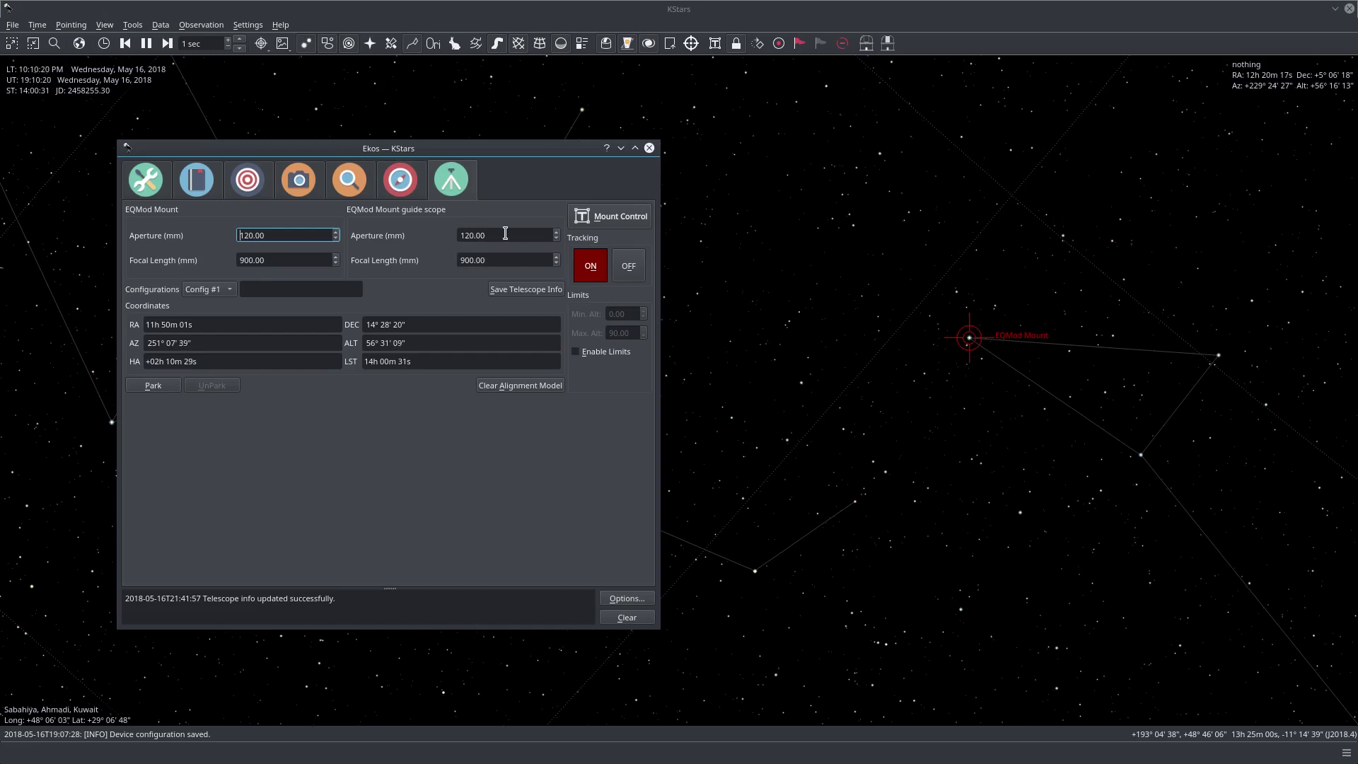
left_click(394, 172)
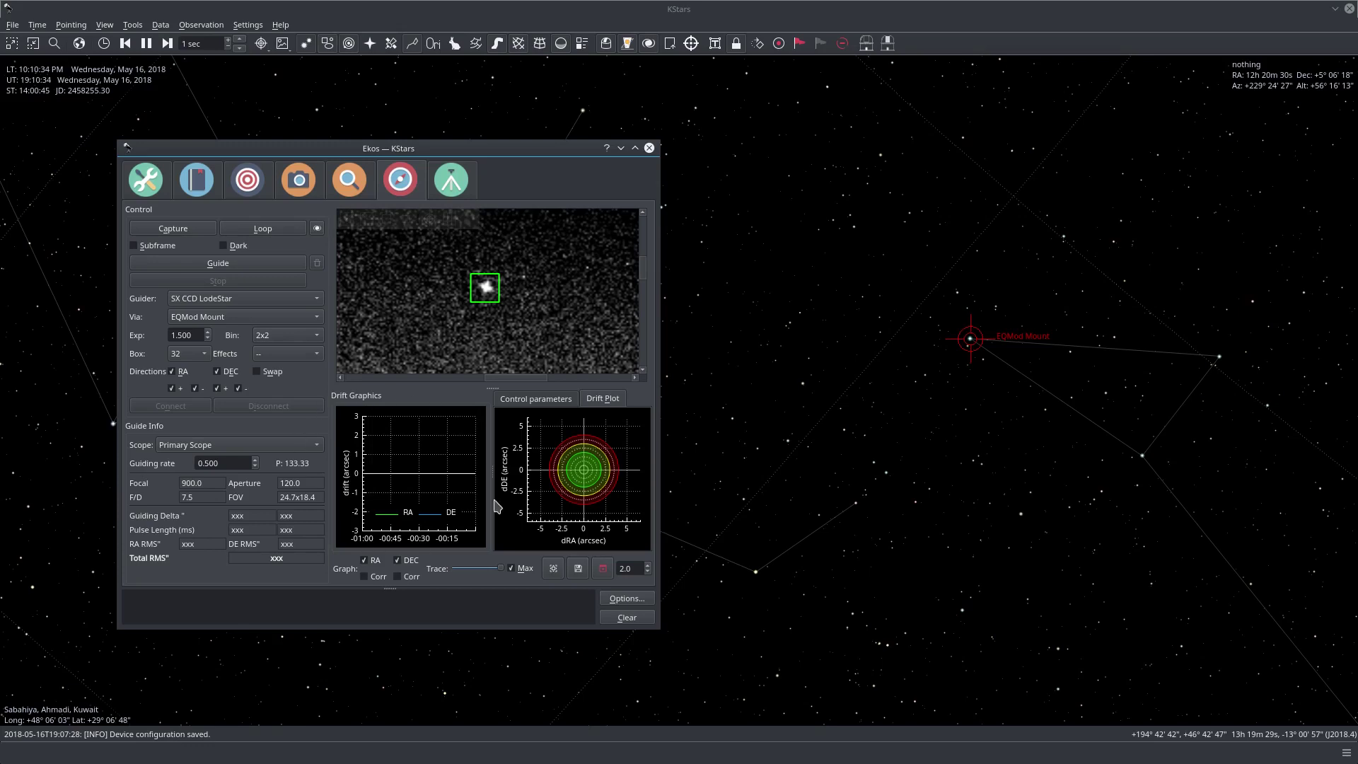
Review the guiding control parameters and examine the drift plot up close.
left_click(538, 400)
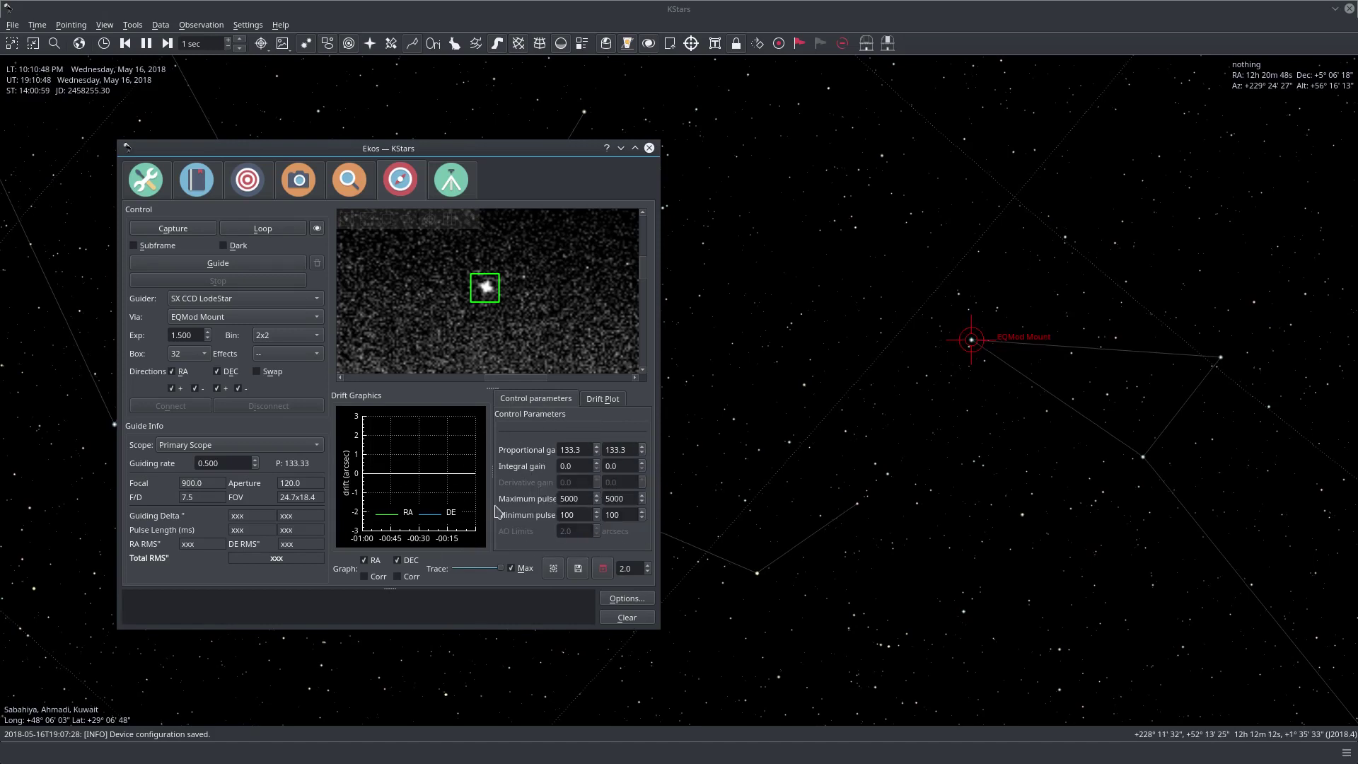
left_click(603, 399)
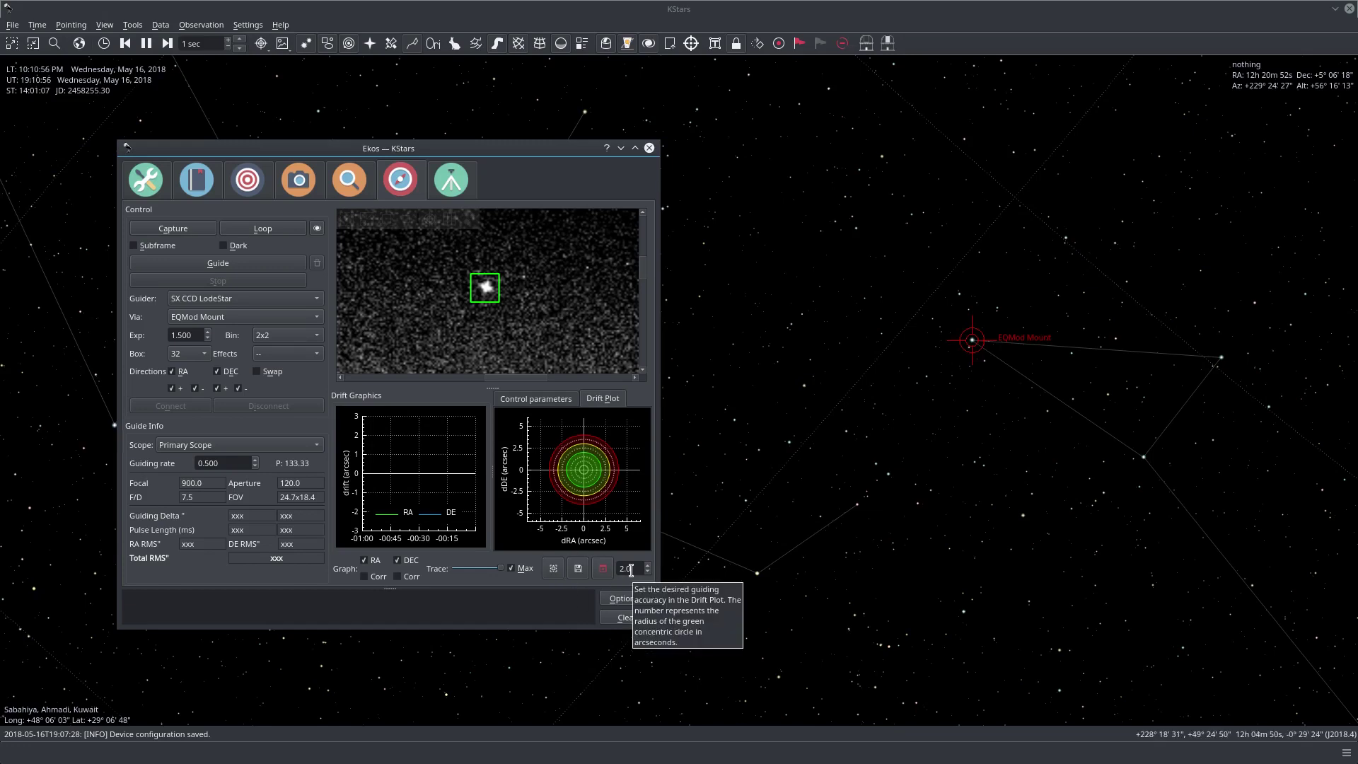
scroll(607, 485, "up", 1)
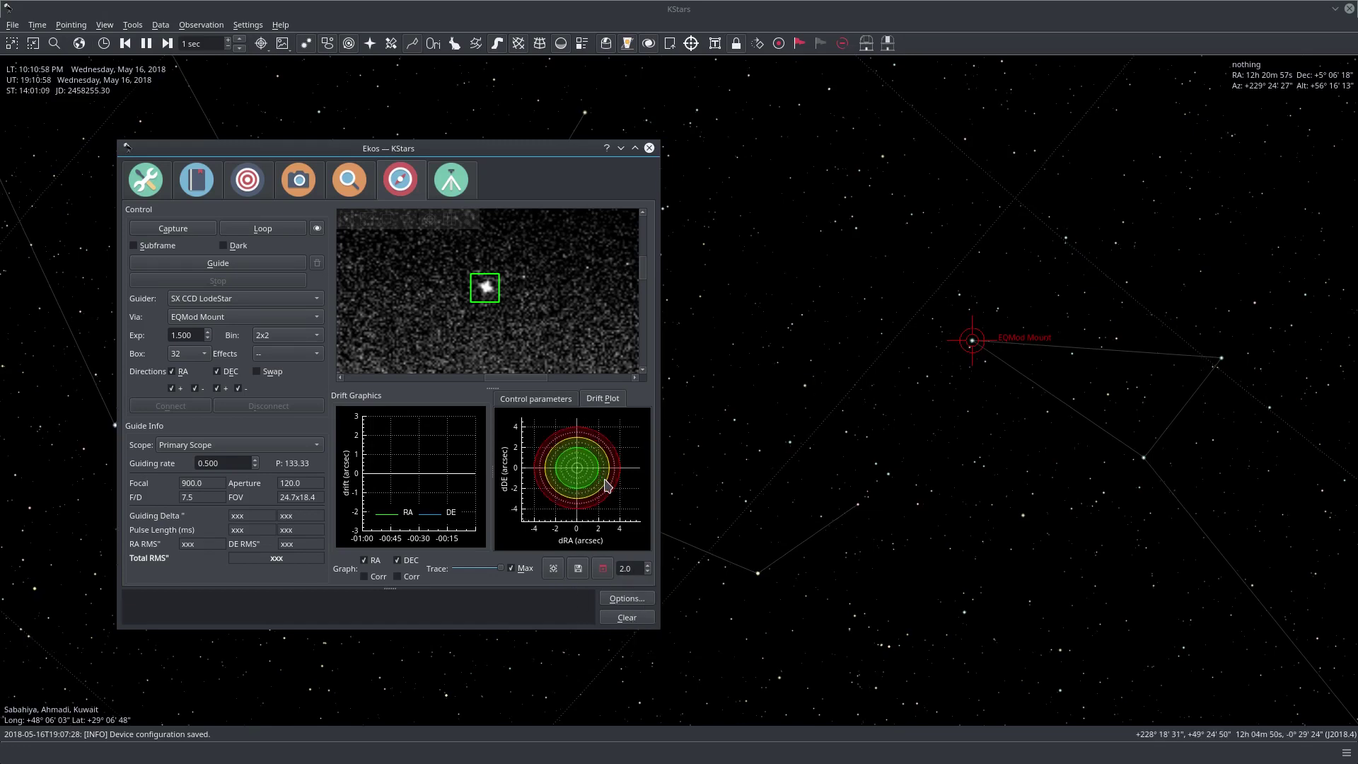
scroll(581, 480, "up", 1)
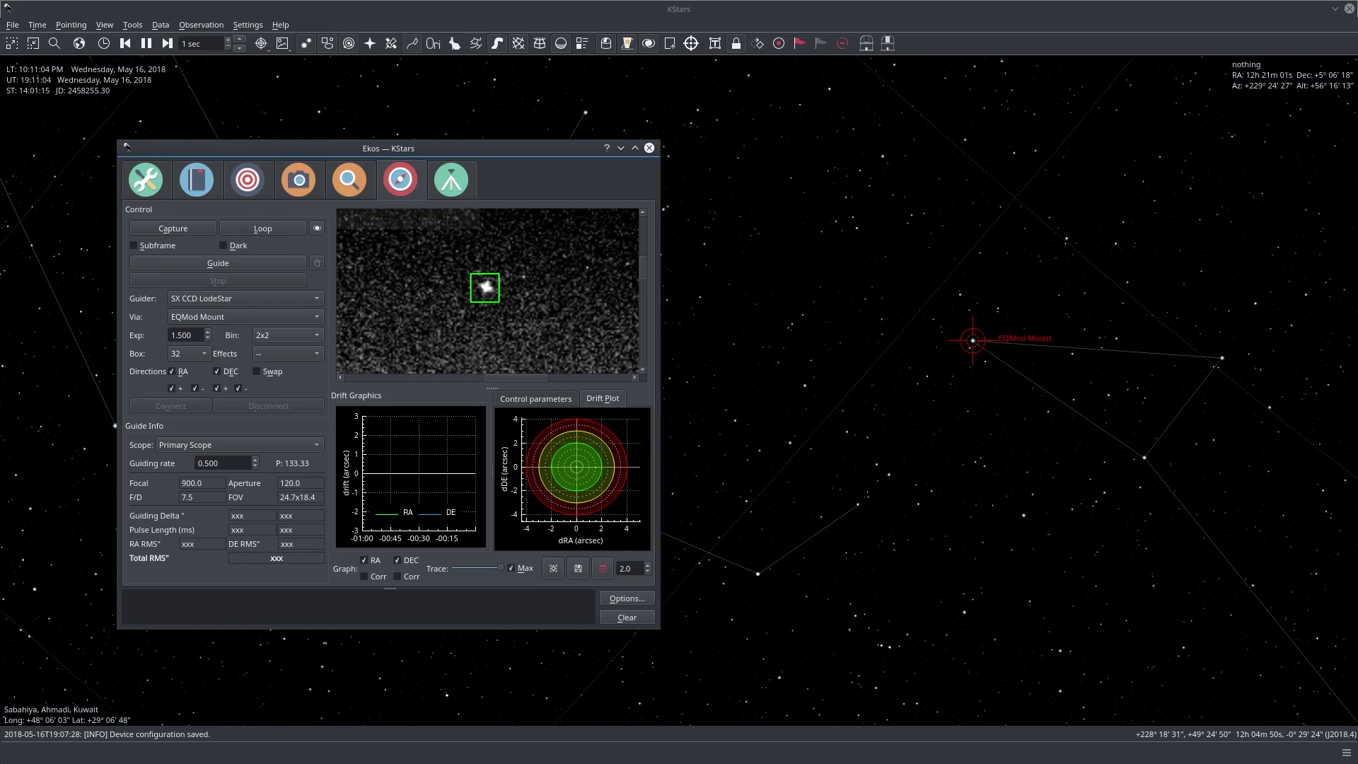
mouse_move(508, 284)
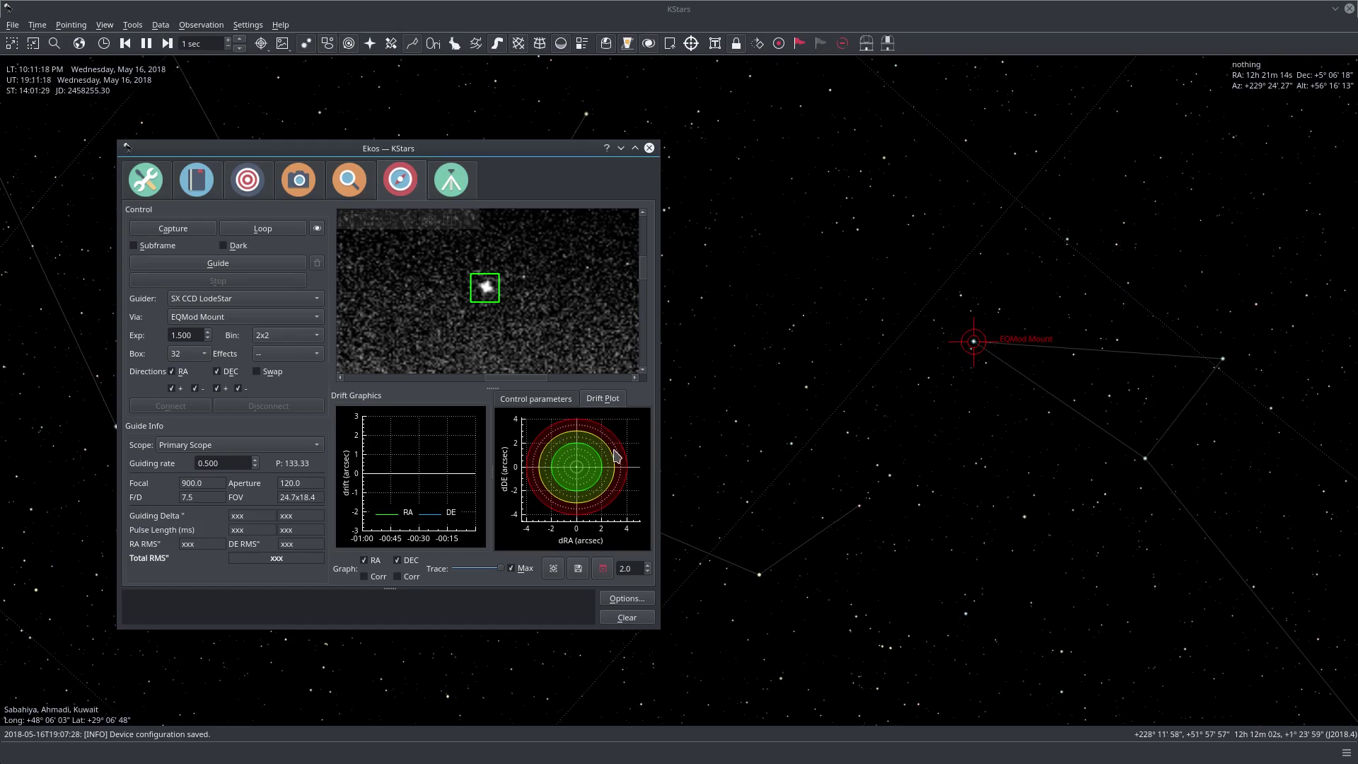
Try guiding accuracy radii of 2.5 and 3.0 arcseconds for the drift plot and restore the value to 2.0.
scroll(636, 571, "up", 1)
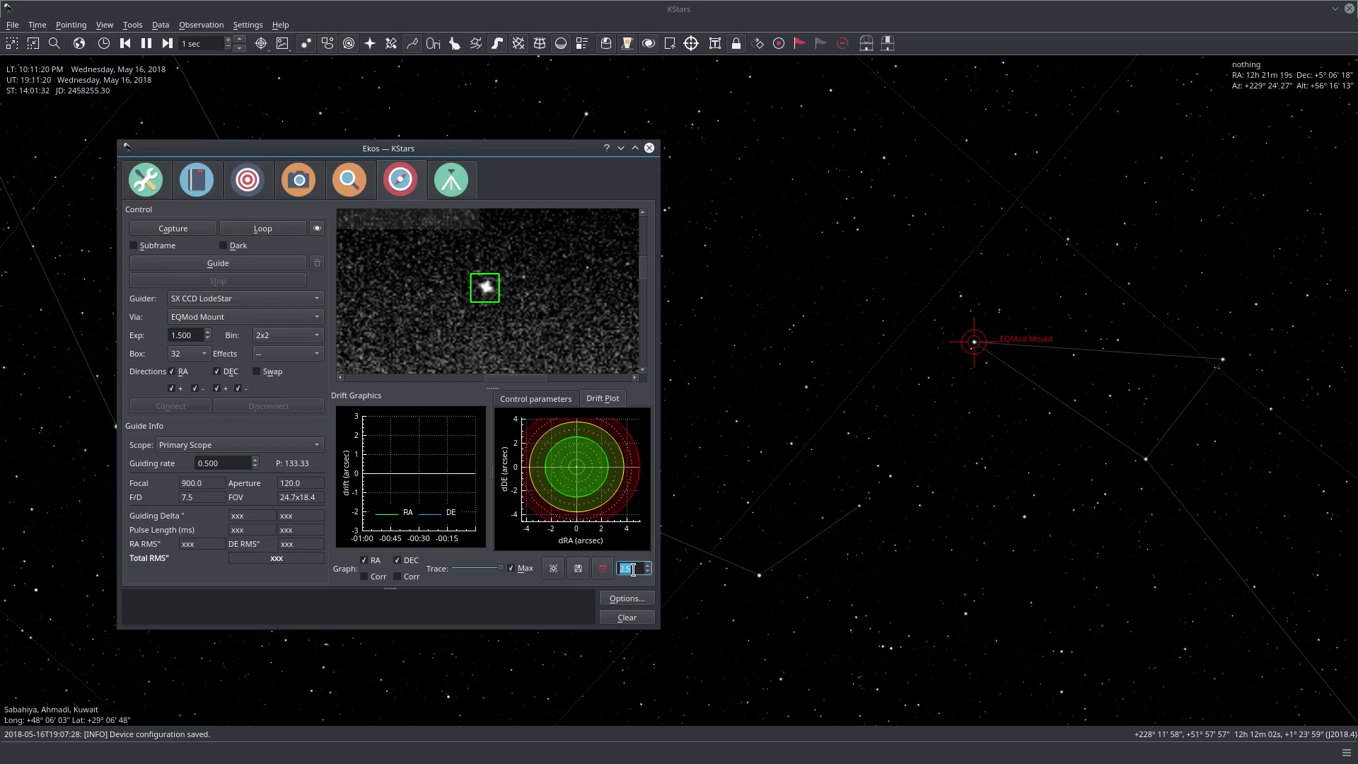
scroll(634, 570, "up", 1)
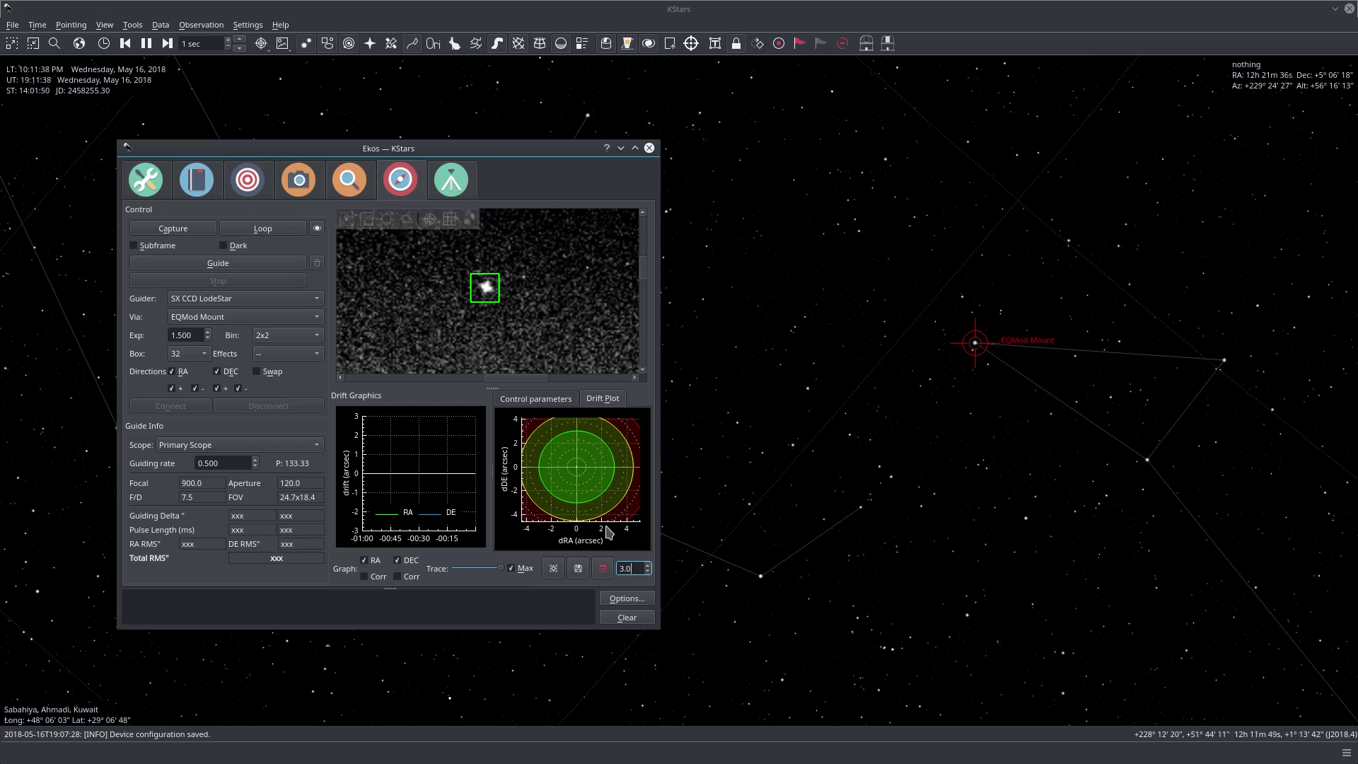
scroll(638, 568, "down", 1)
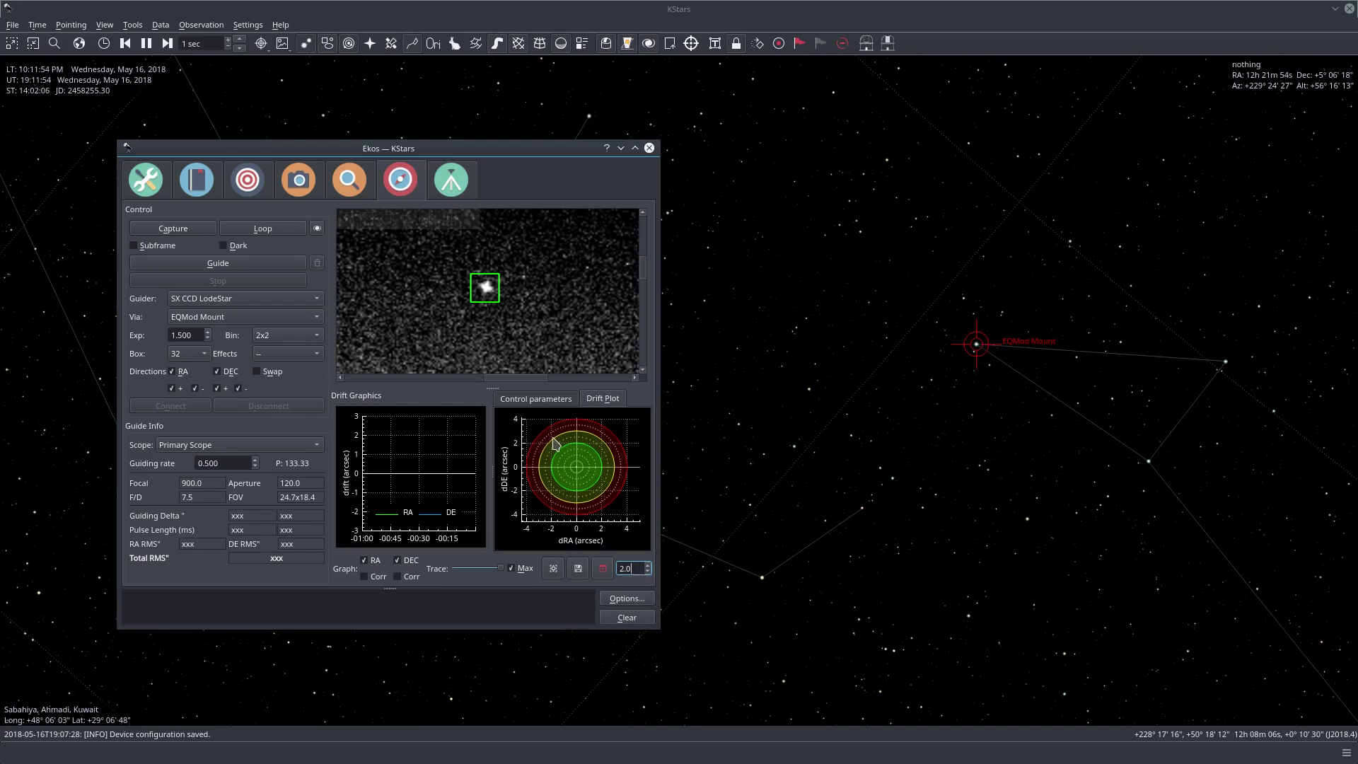
Open the guide module's options and review the Guide settings and the Calibration pulse and iteration settings.
left_click(434, 337)
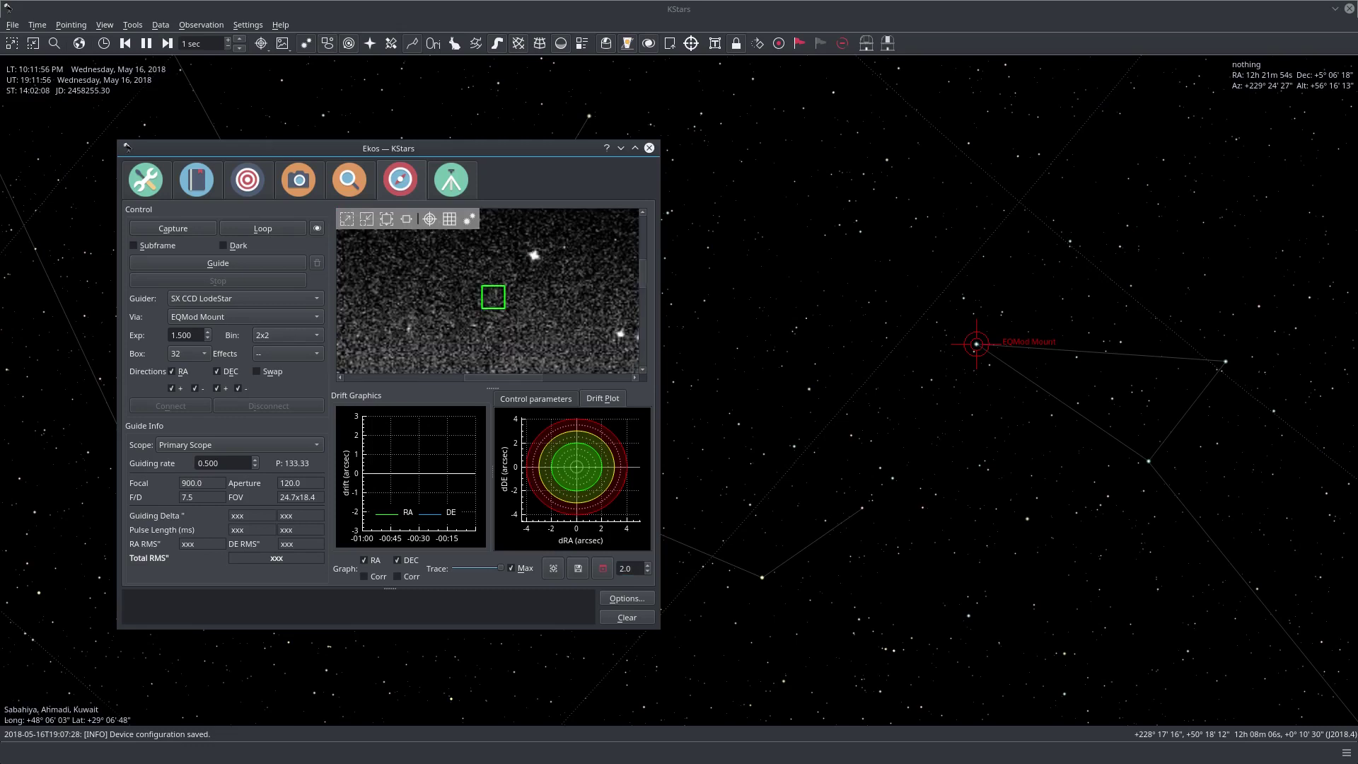
left_click(623, 601)
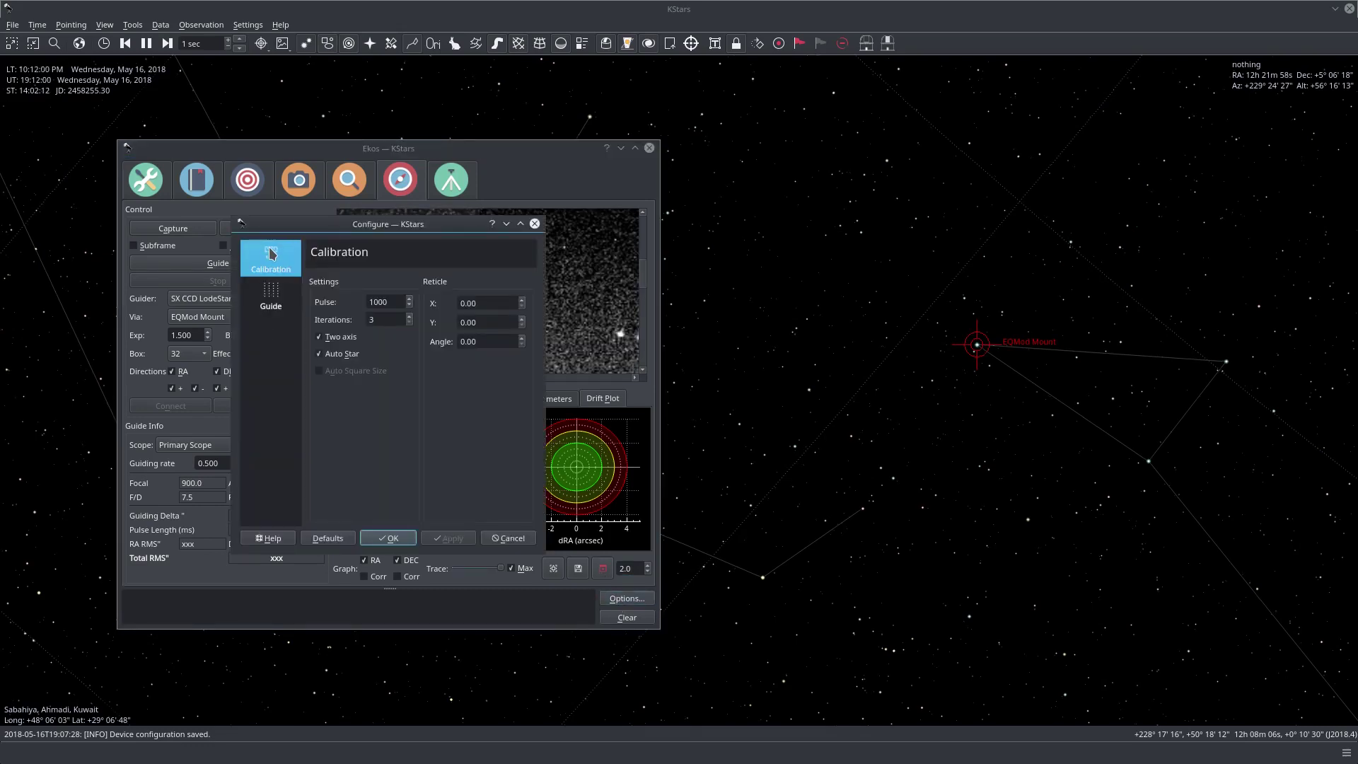
left_click(272, 302)
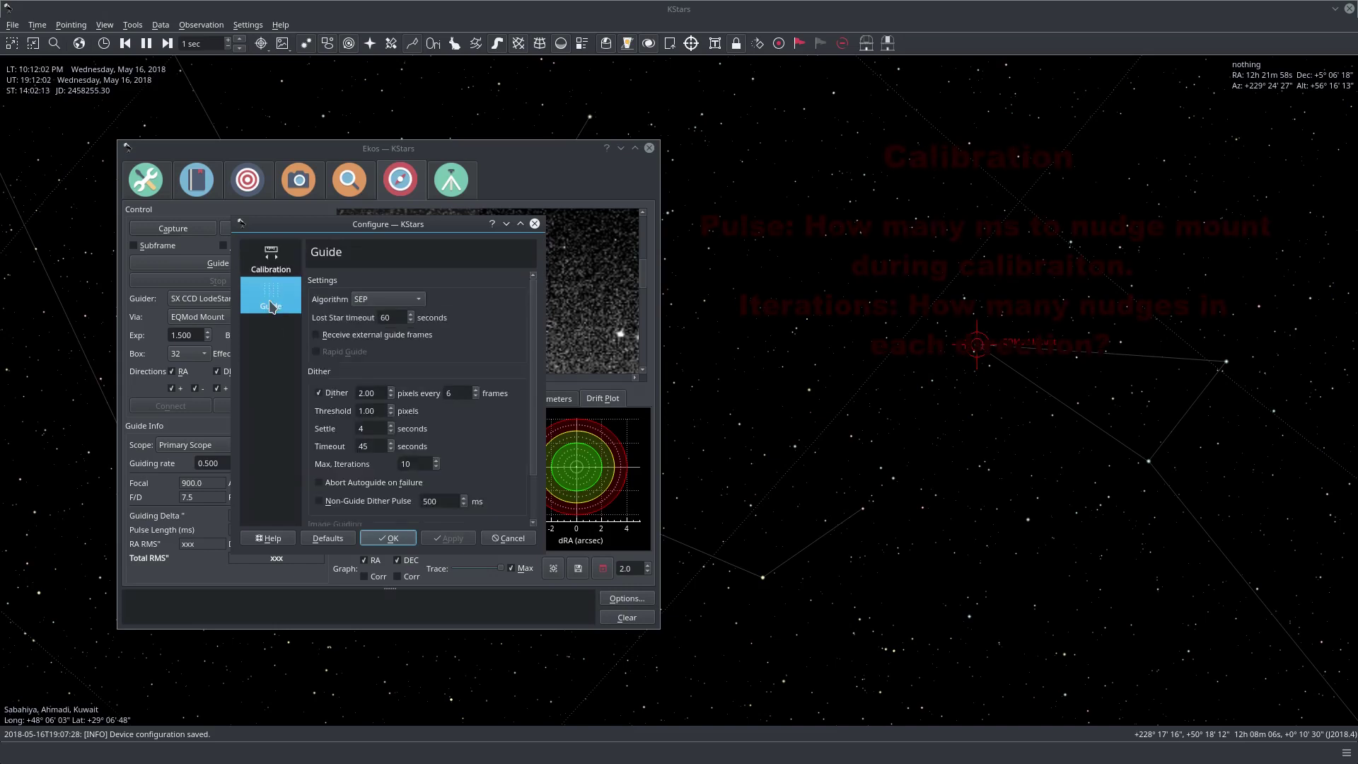
left_click(269, 263)
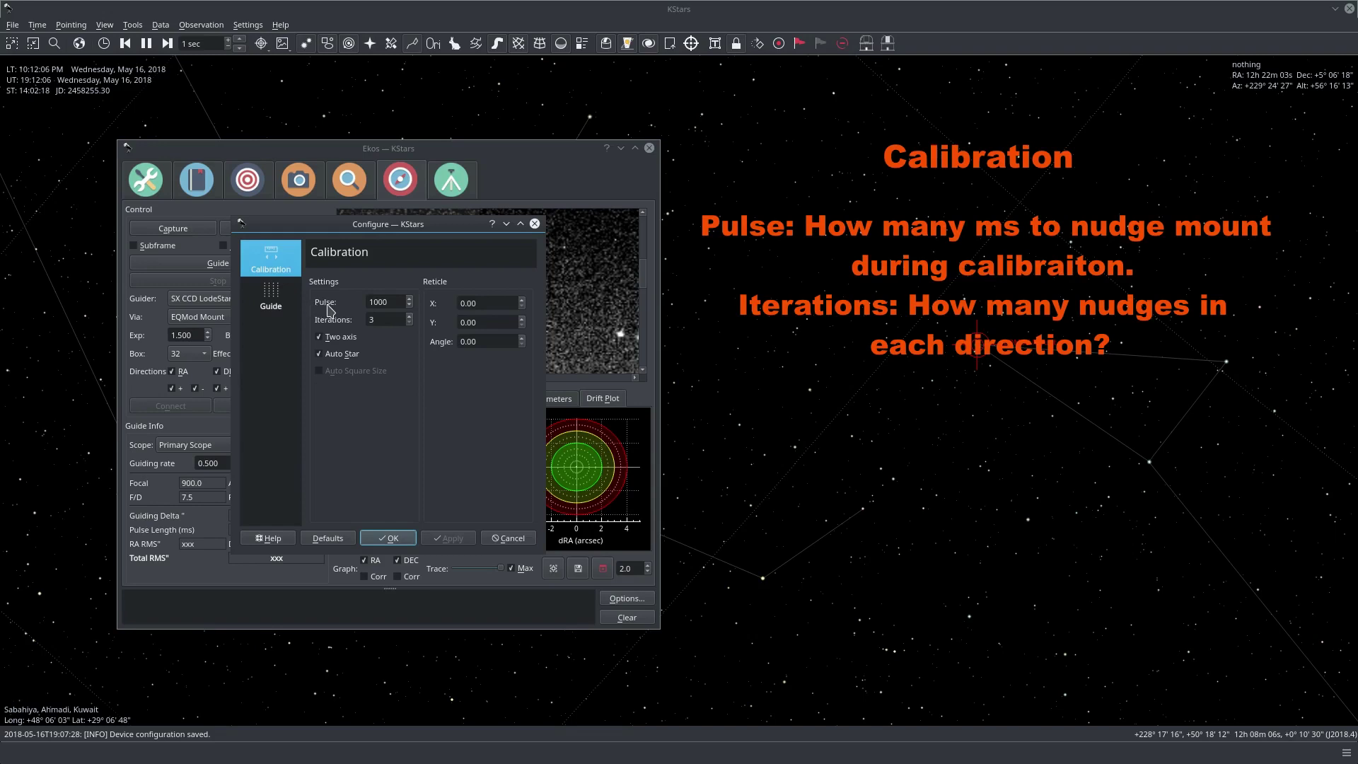
left_click_drag(385, 302, 351, 299)
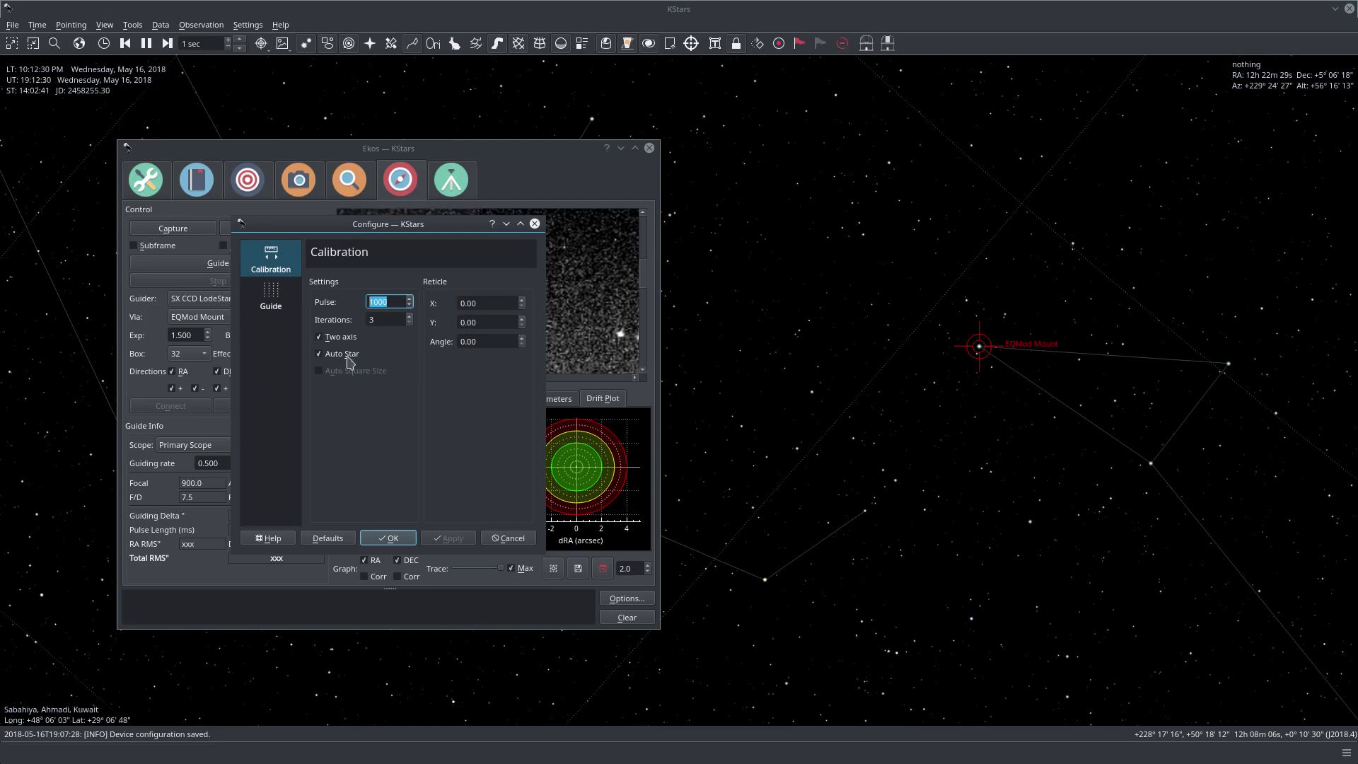
Review the Guide options, including the algorithm choices and the dither and image guiding settings, and close the options without changes.
left_click(272, 308)
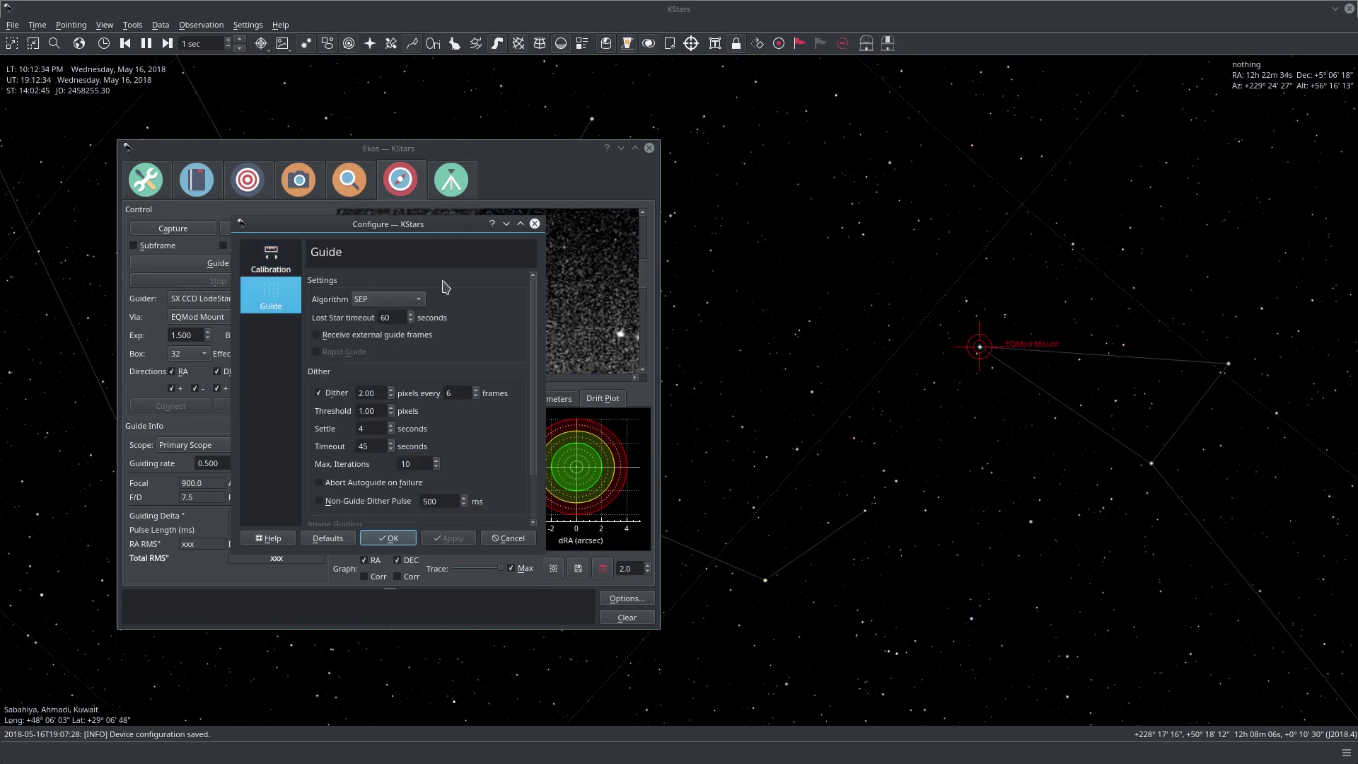
left_click(379, 300)
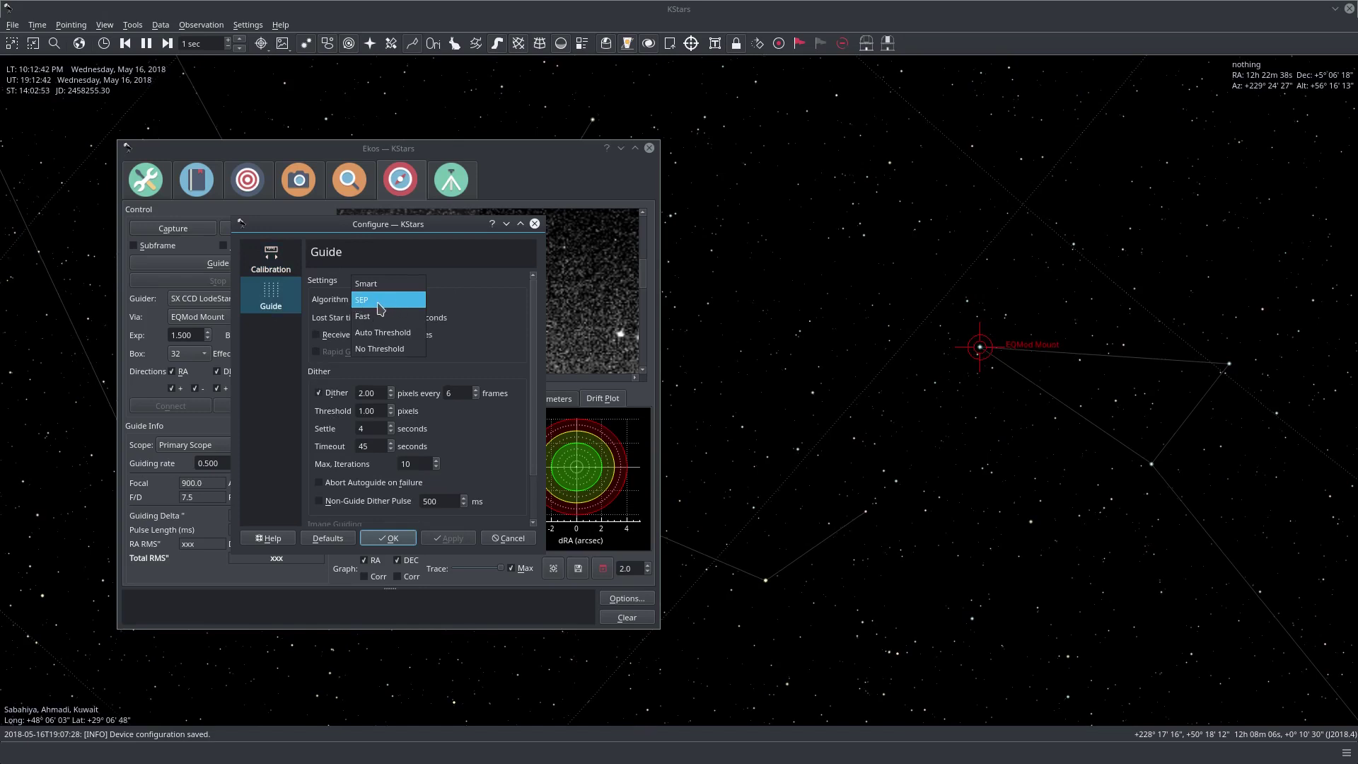
left_click(418, 305)
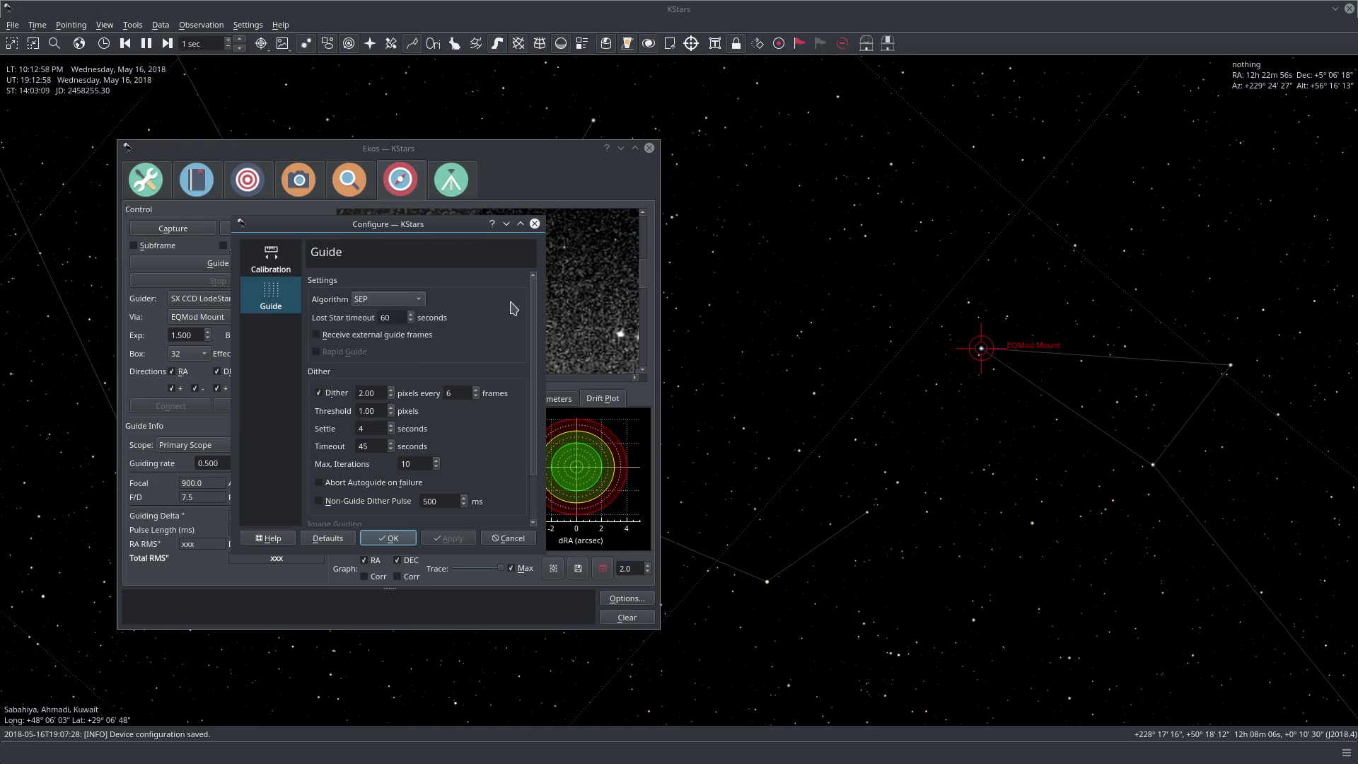
left_click_drag(535, 408, 535, 456)
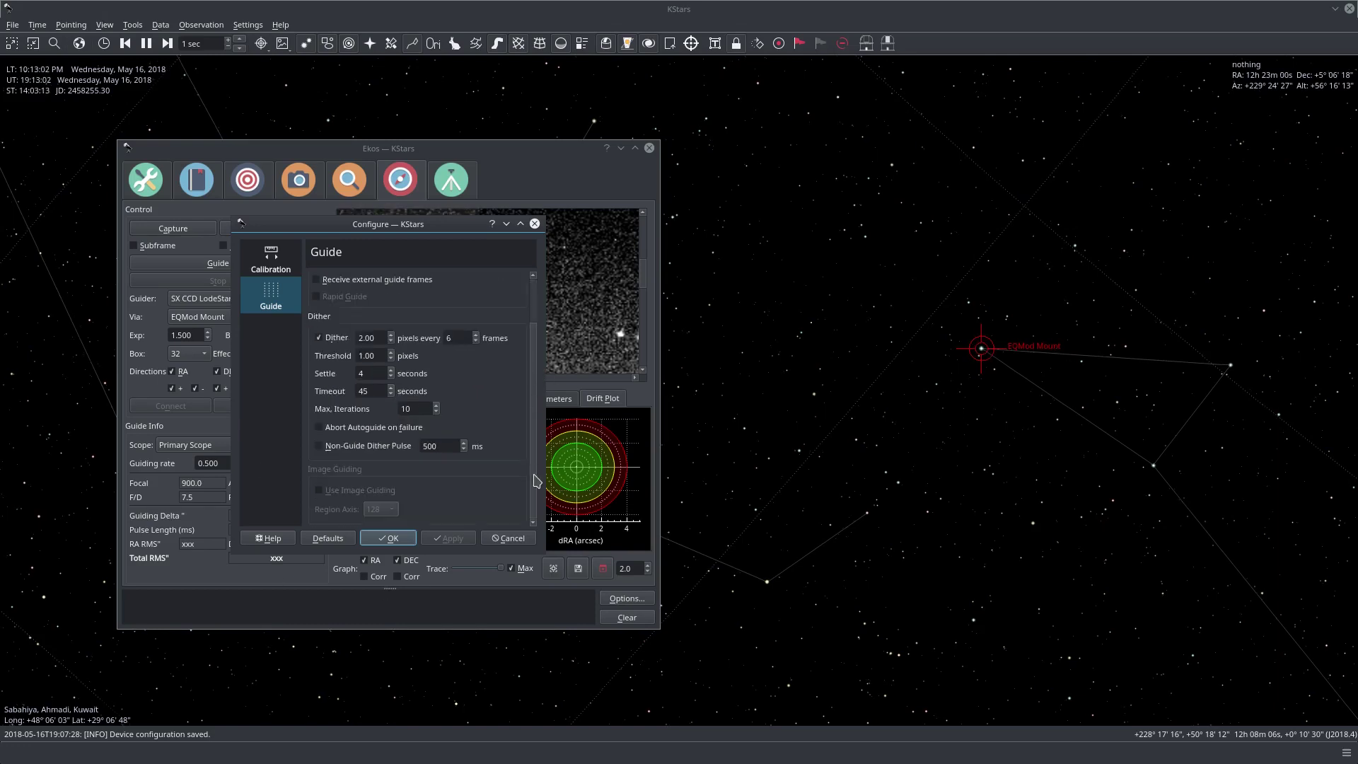
left_click(507, 539)
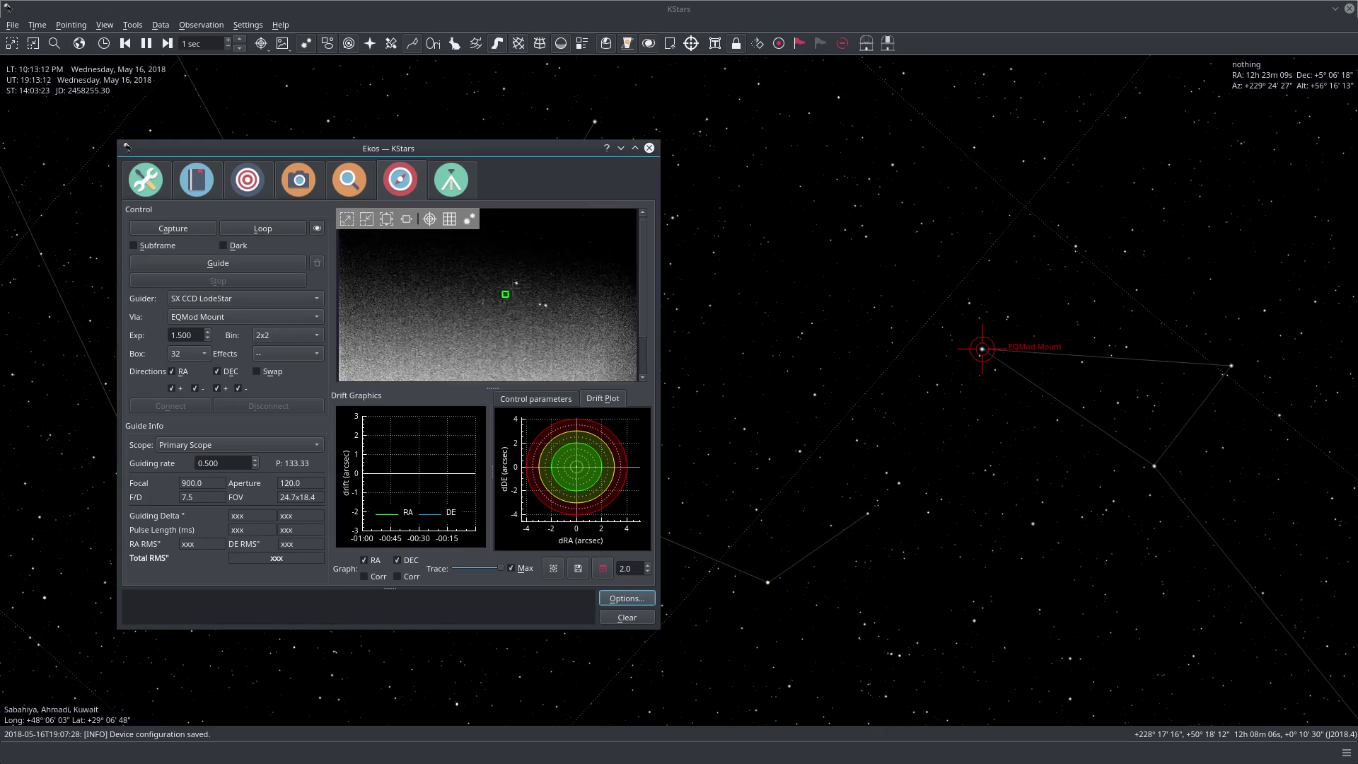
Try a guide star box size of 64 and return it to 32.
left_click(181, 356)
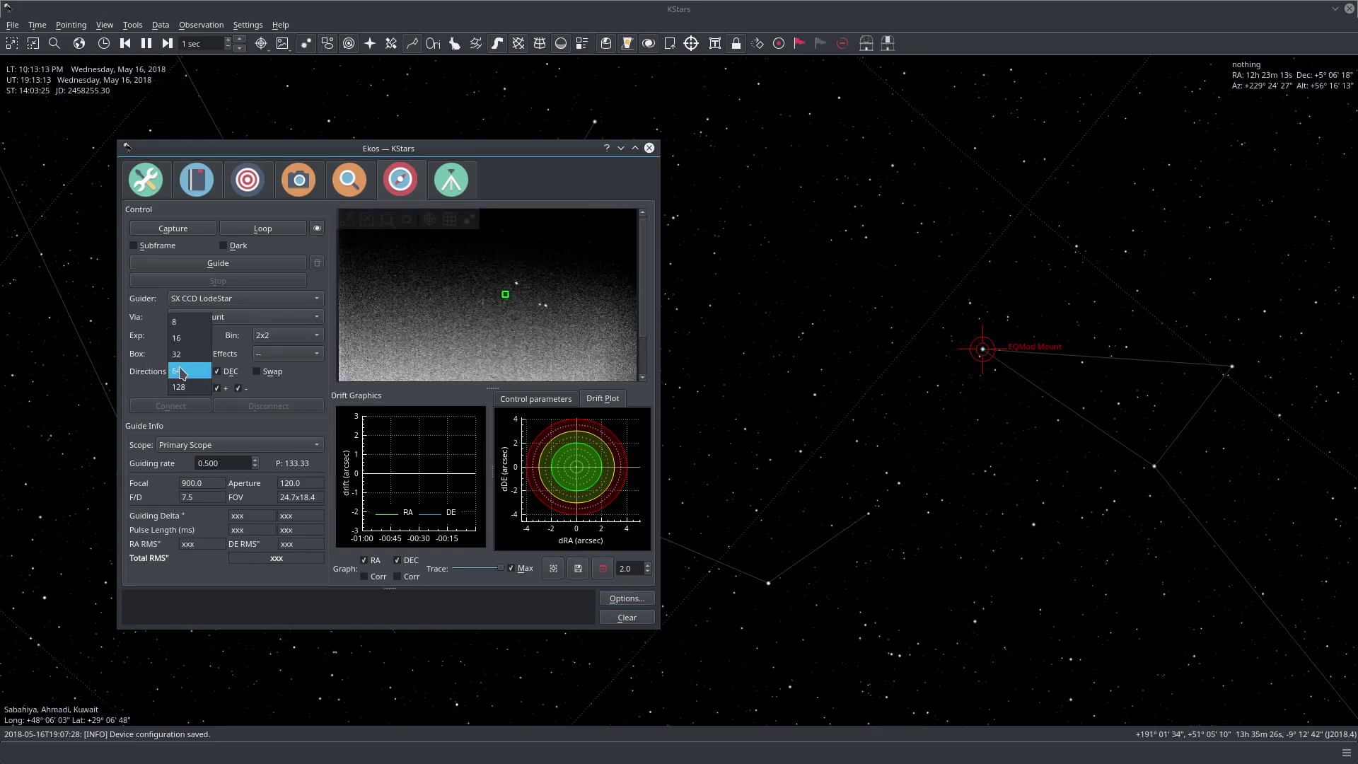
left_click(180, 371)
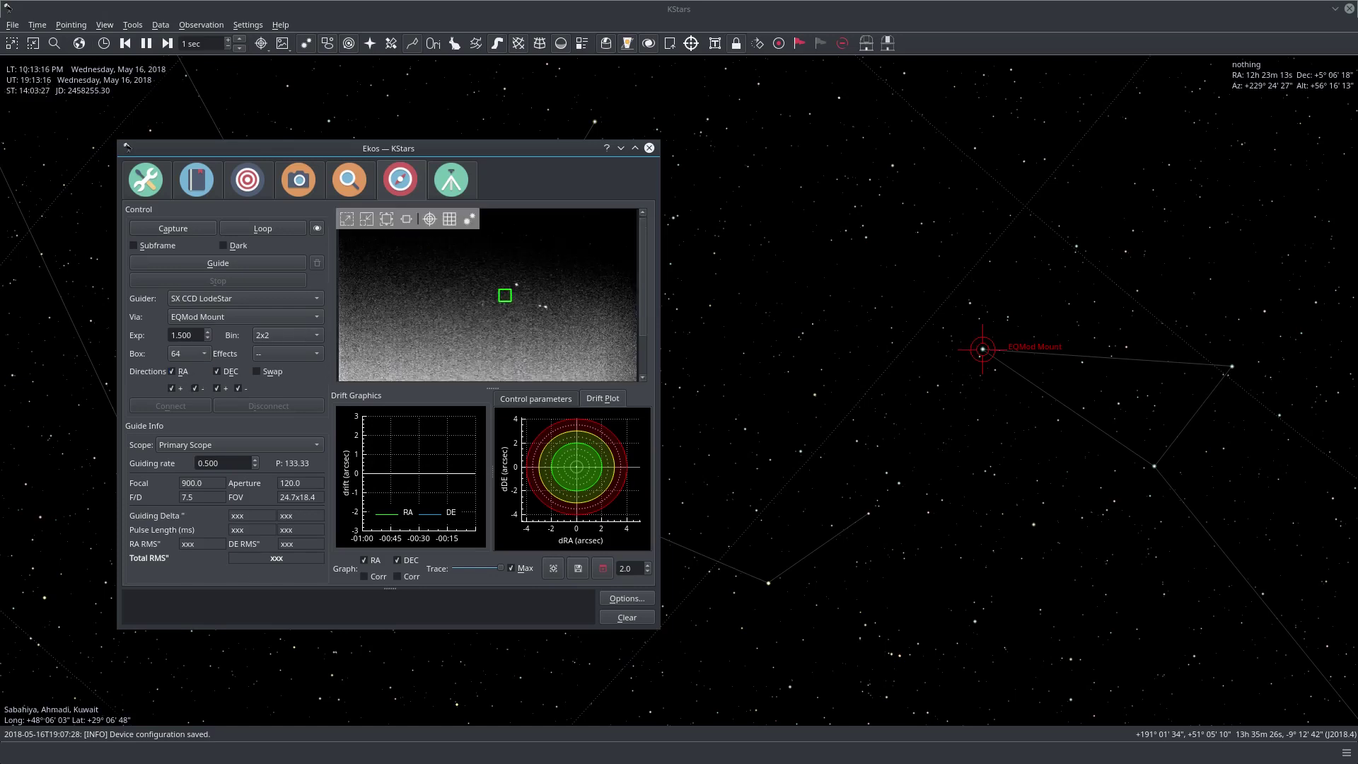
left_click(197, 354)
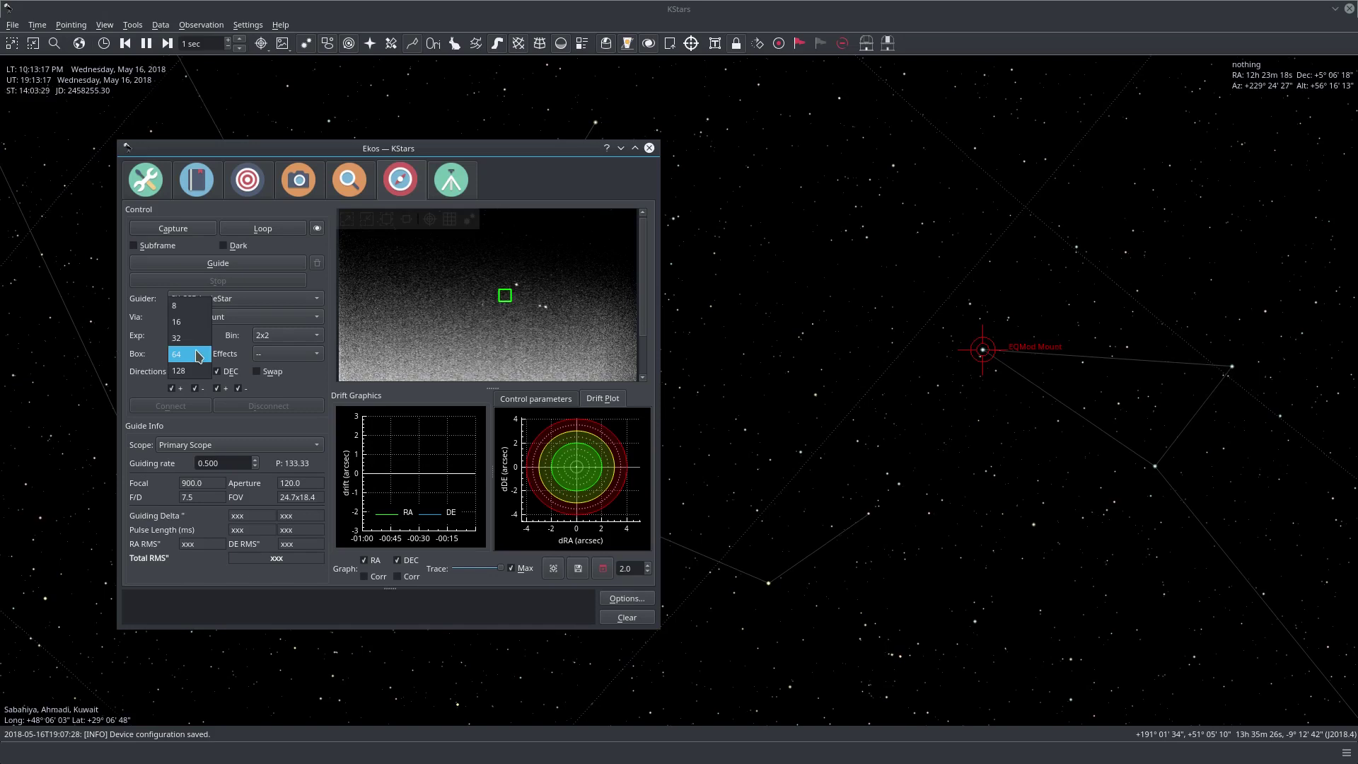
left_click(194, 339)
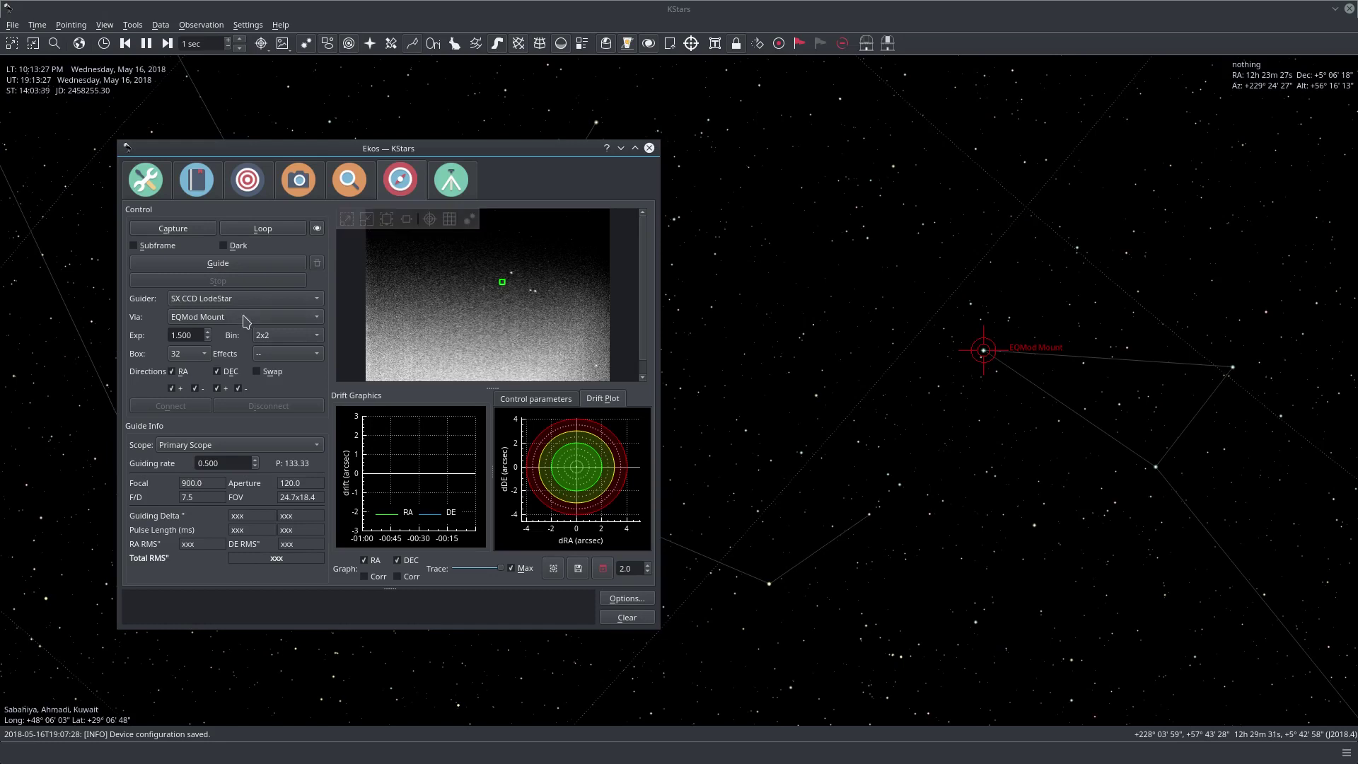
Start autoguiding with automatic star selection and calibration, and inspect the selected guide star up close while it runs.
left_click(174, 265)
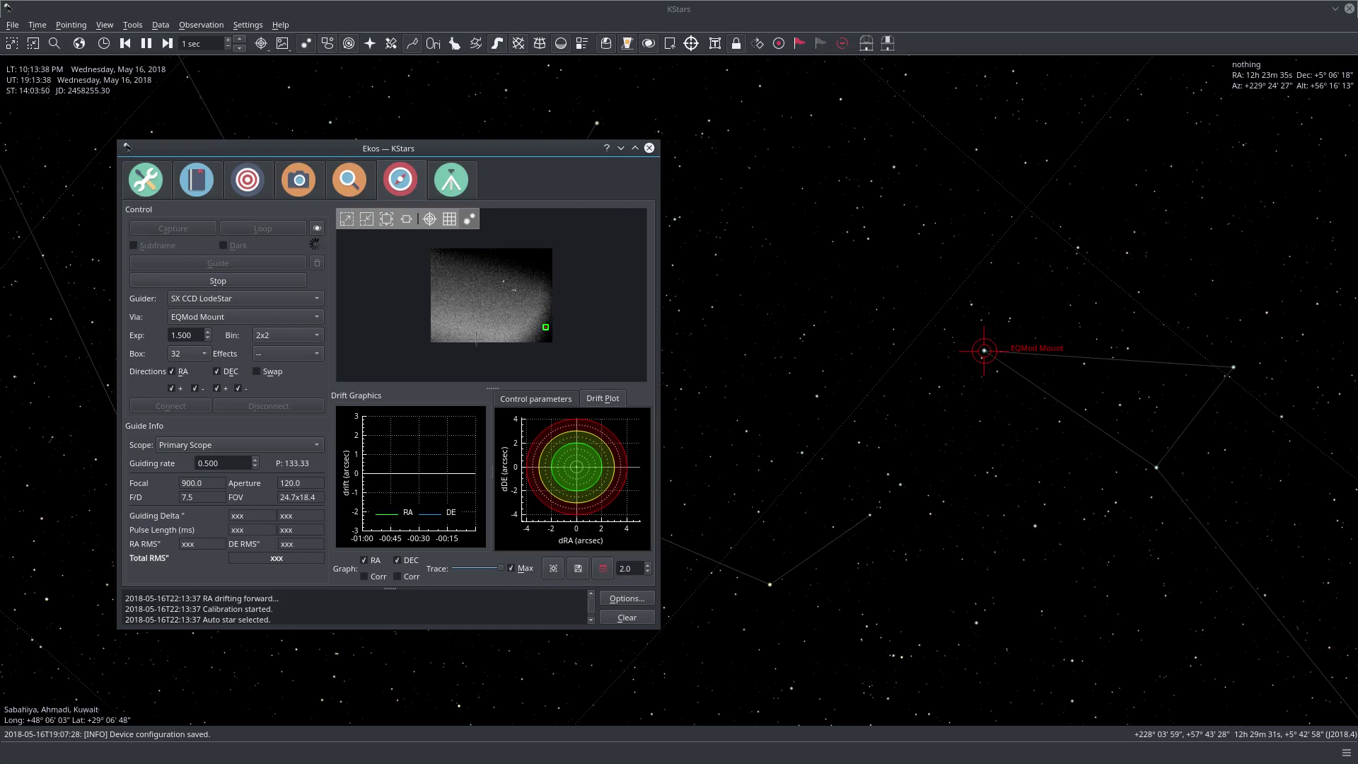
scroll(476, 339, "up", 4)
scroll(593, 333, "up", 2)
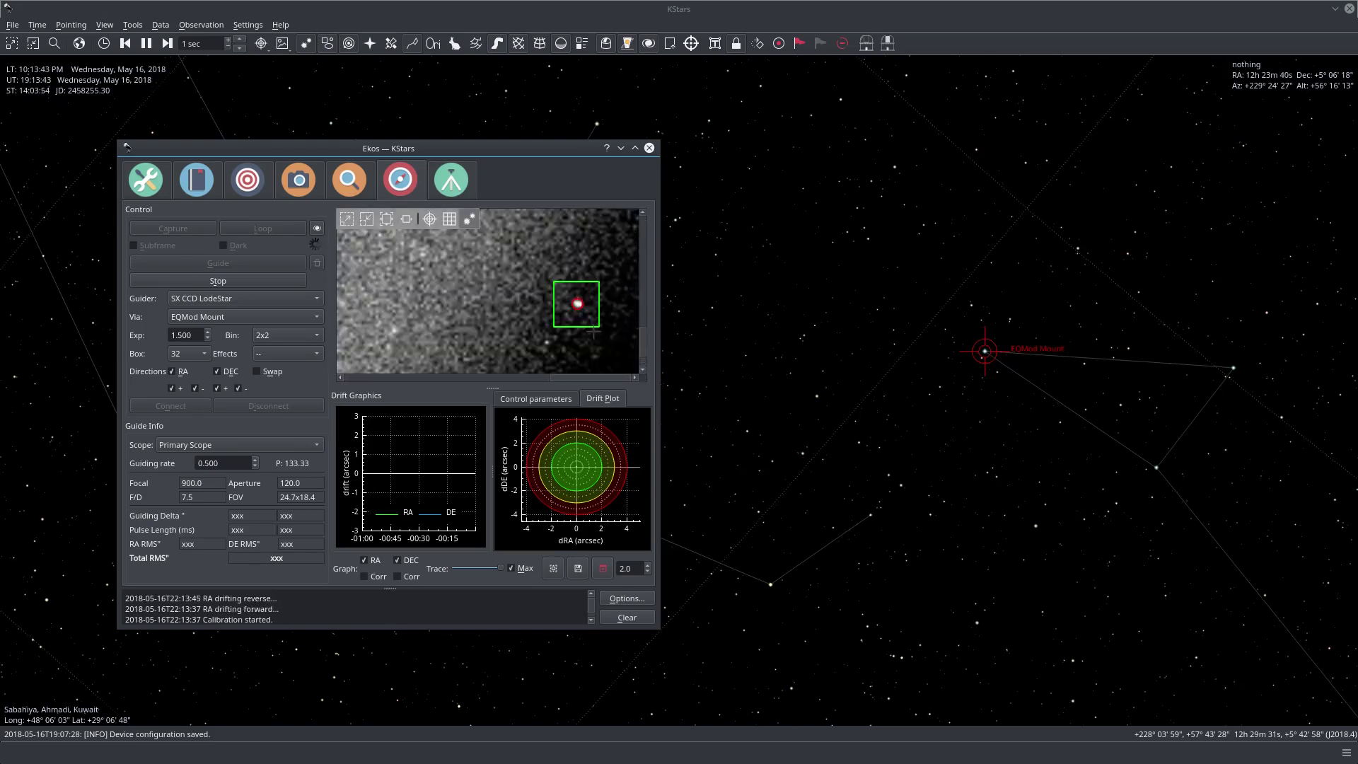
scroll(598, 339, "down", 6)
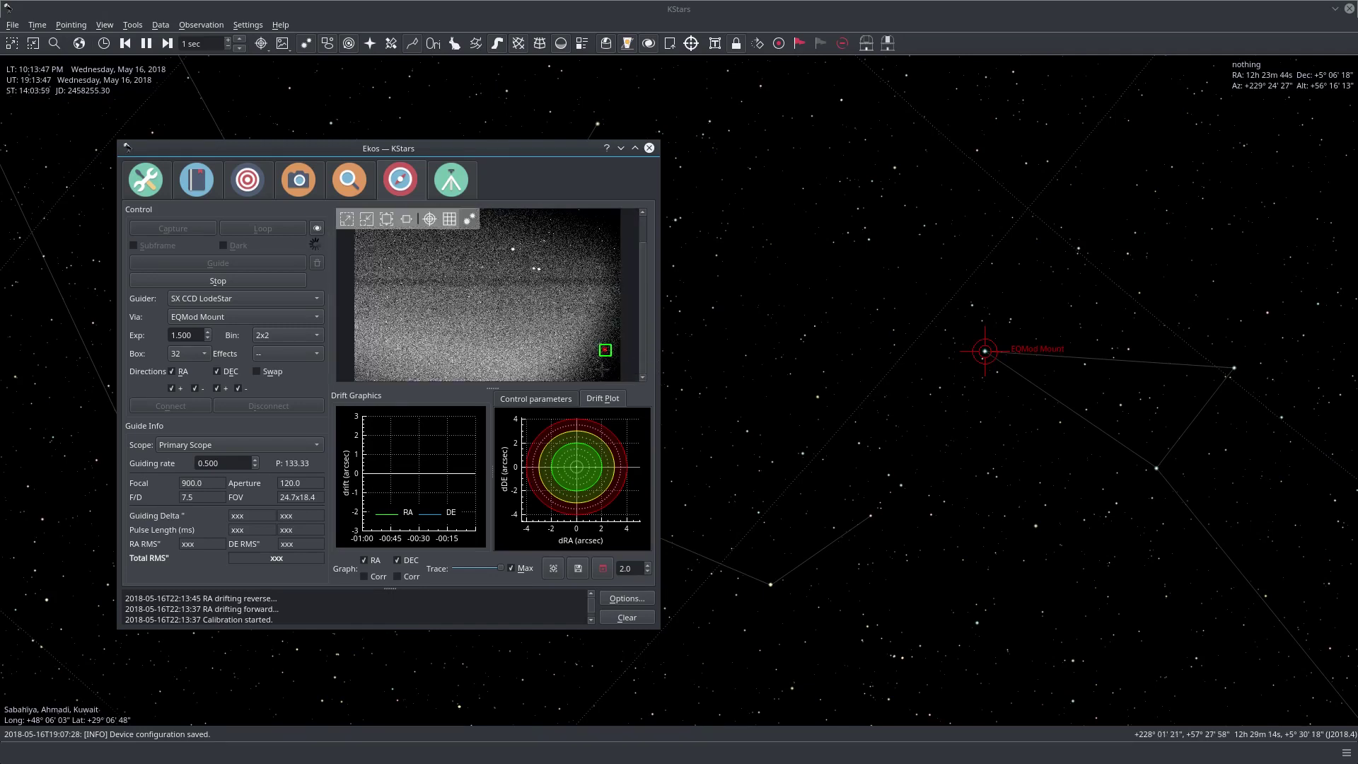
mouse_move(607, 364)
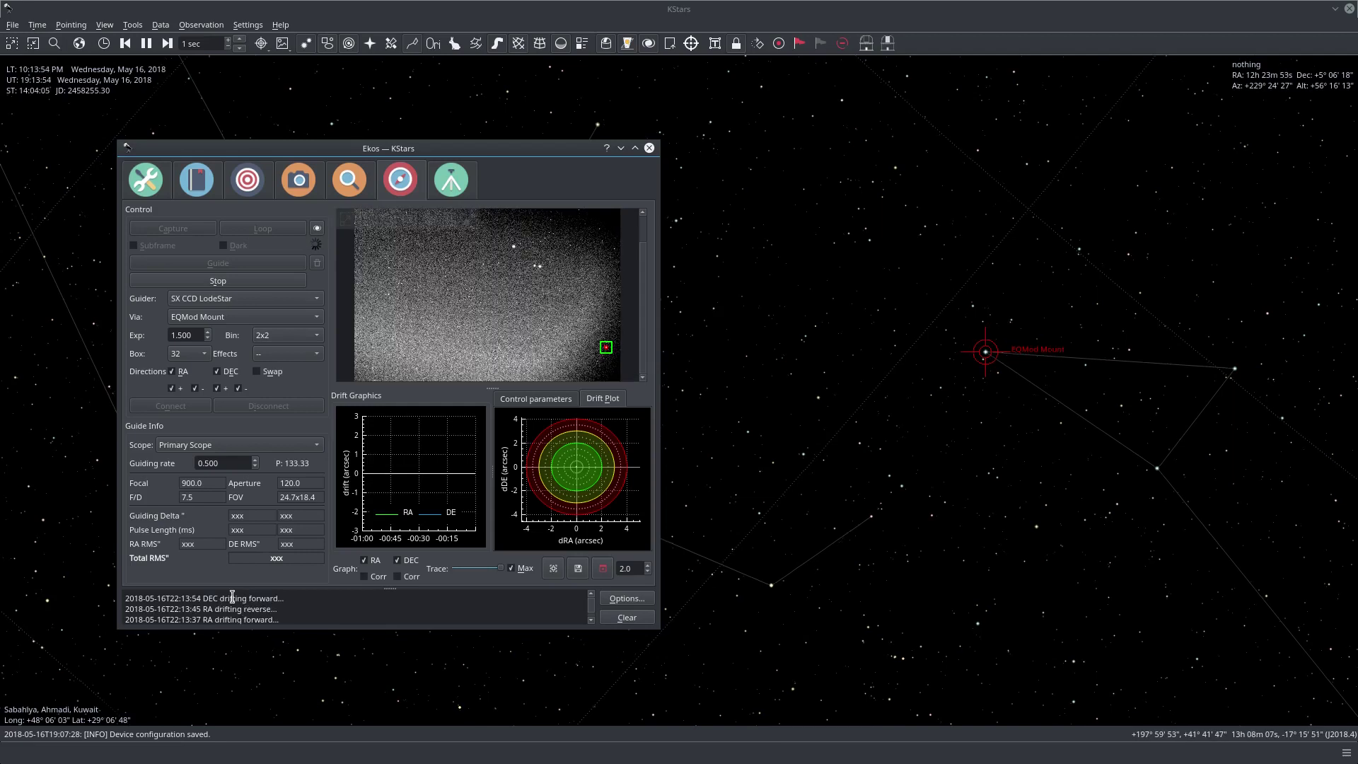
scroll(610, 340, "up", 3)
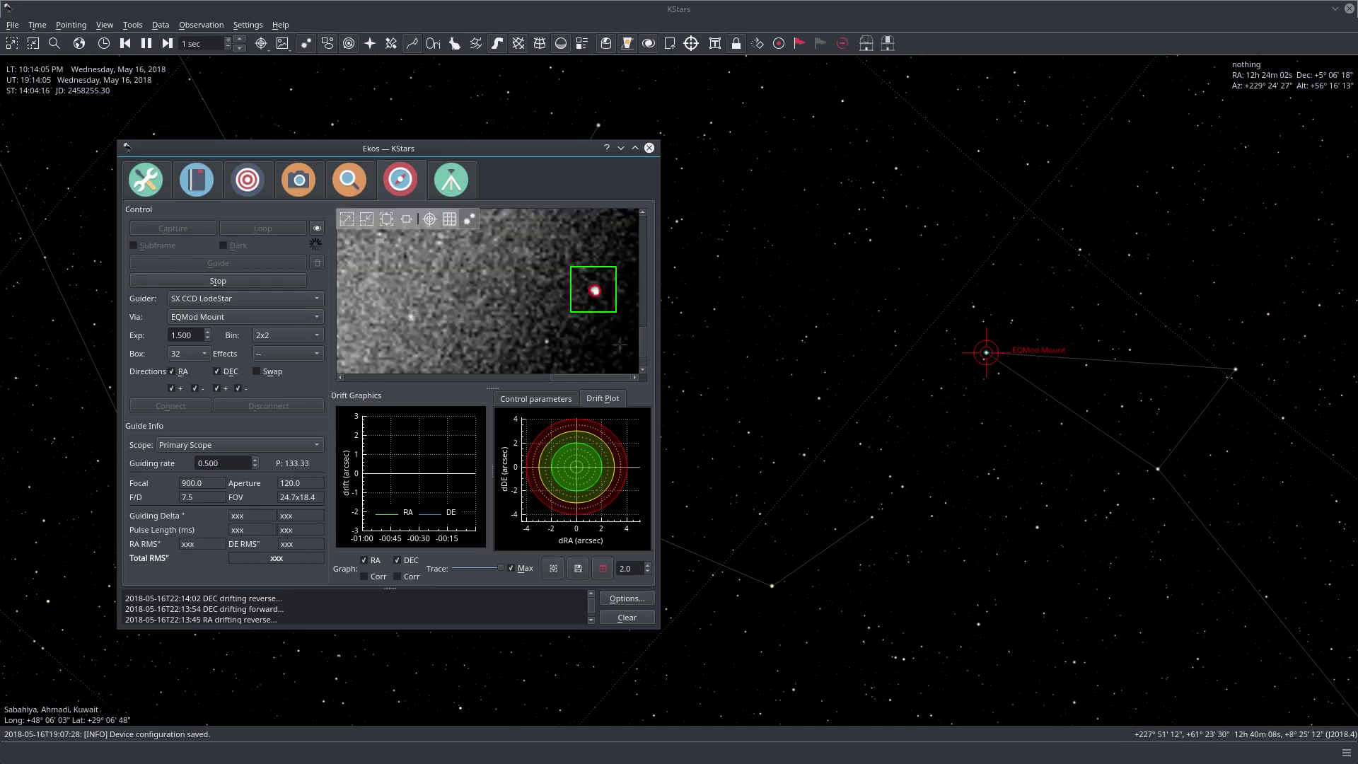
mouse_move(590, 289)
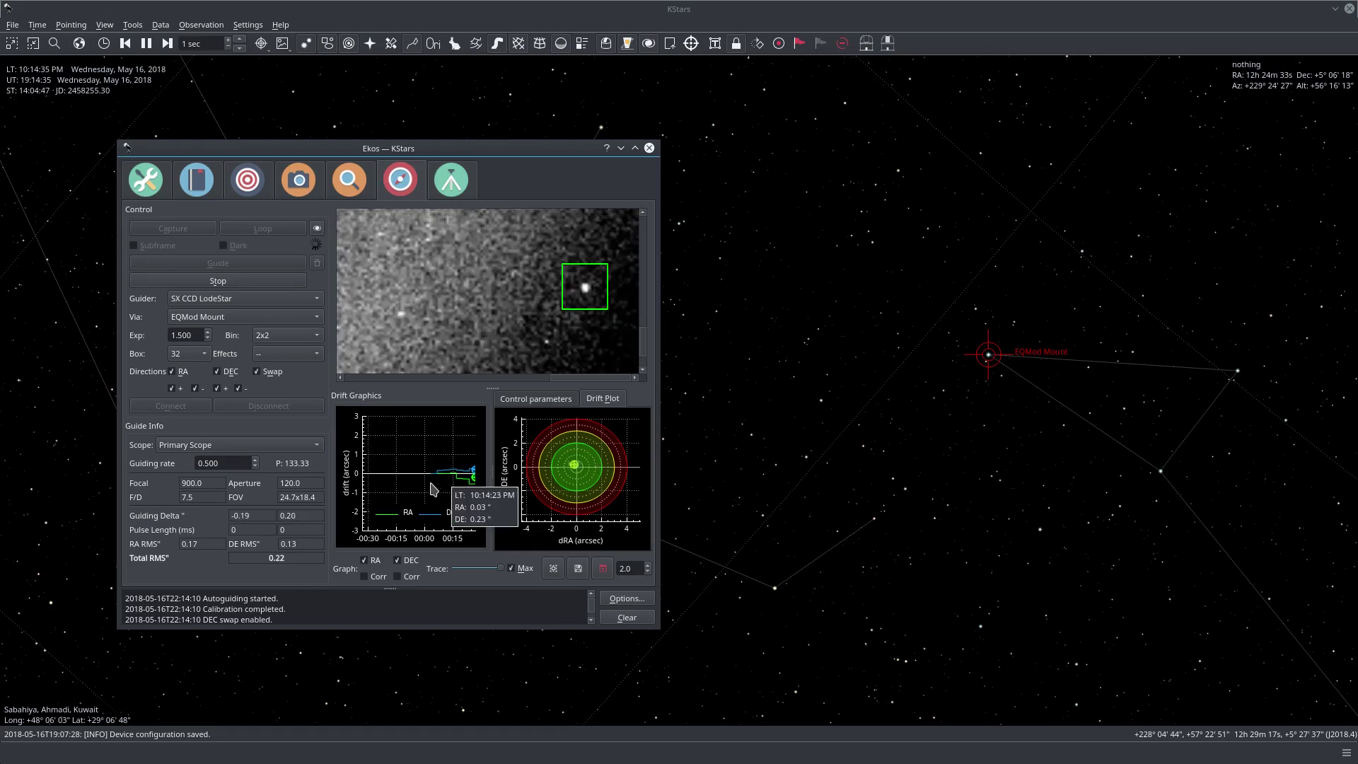
Examine the RA and DE values along the drift graph and the spread of points in the drift plot.
mouse_move(380, 478)
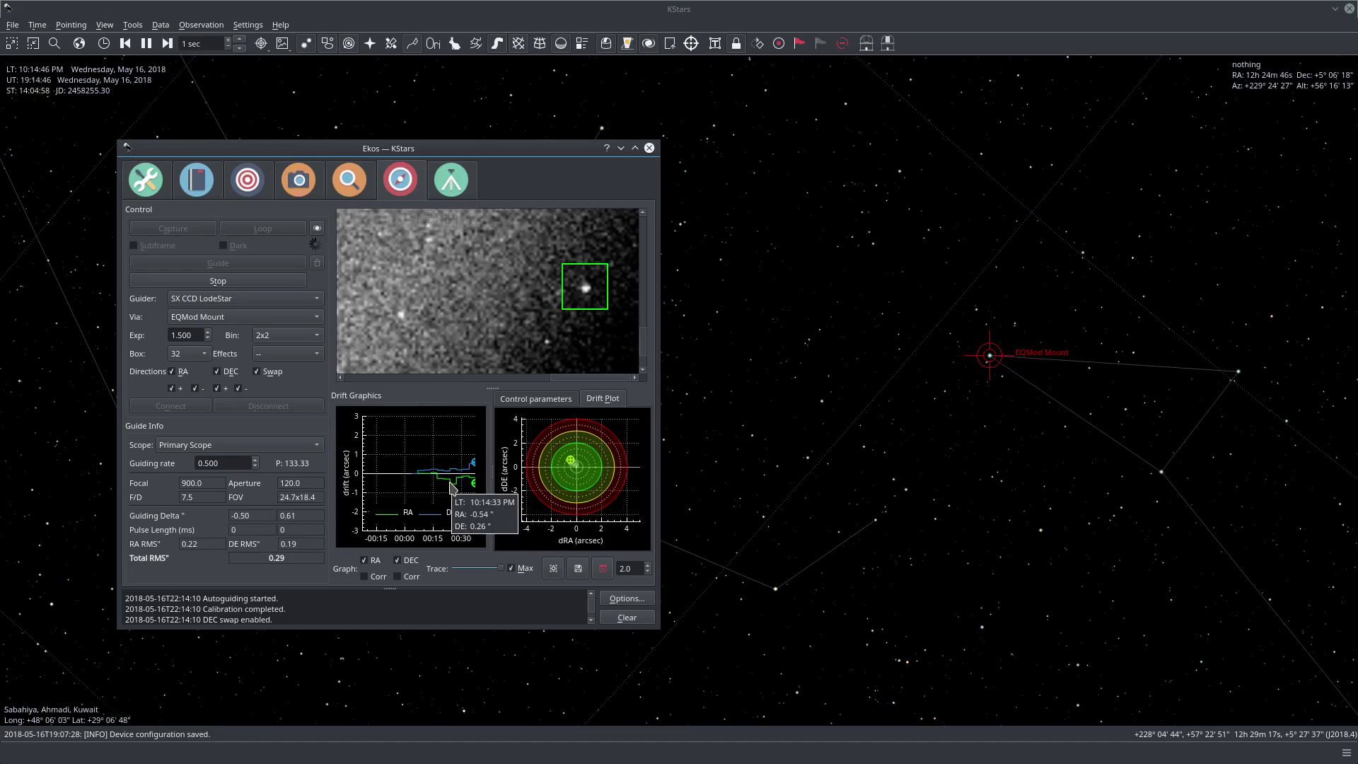
mouse_move(417, 491)
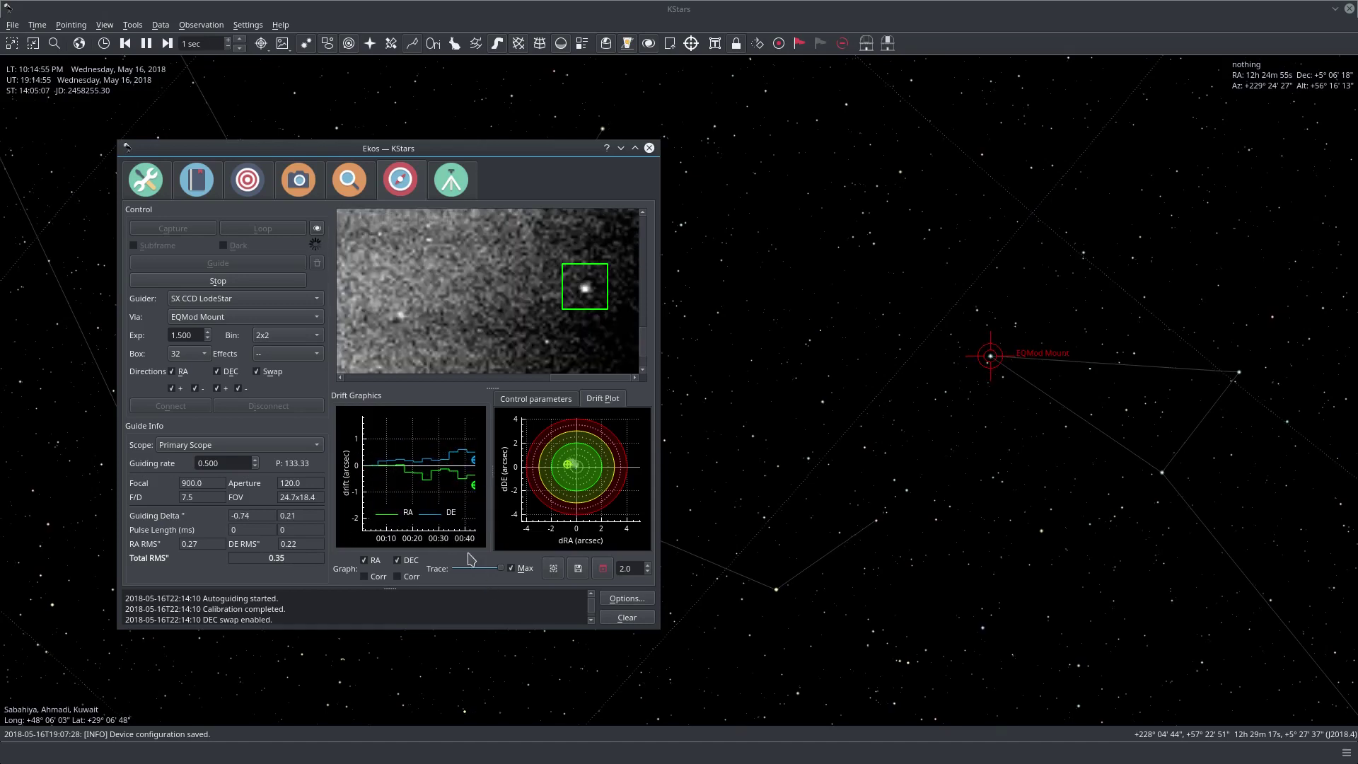
scroll(599, 482, "up", 2)
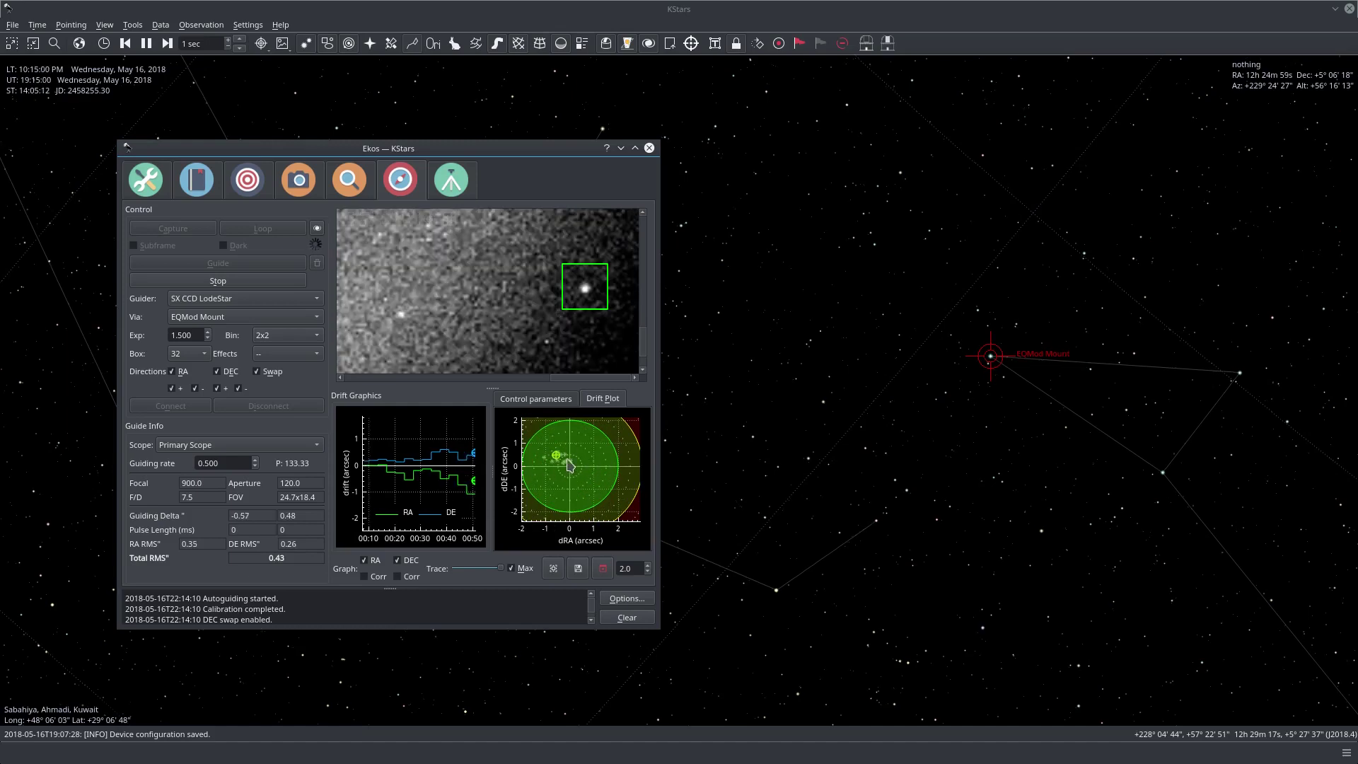
scroll(574, 492, "down", 1)
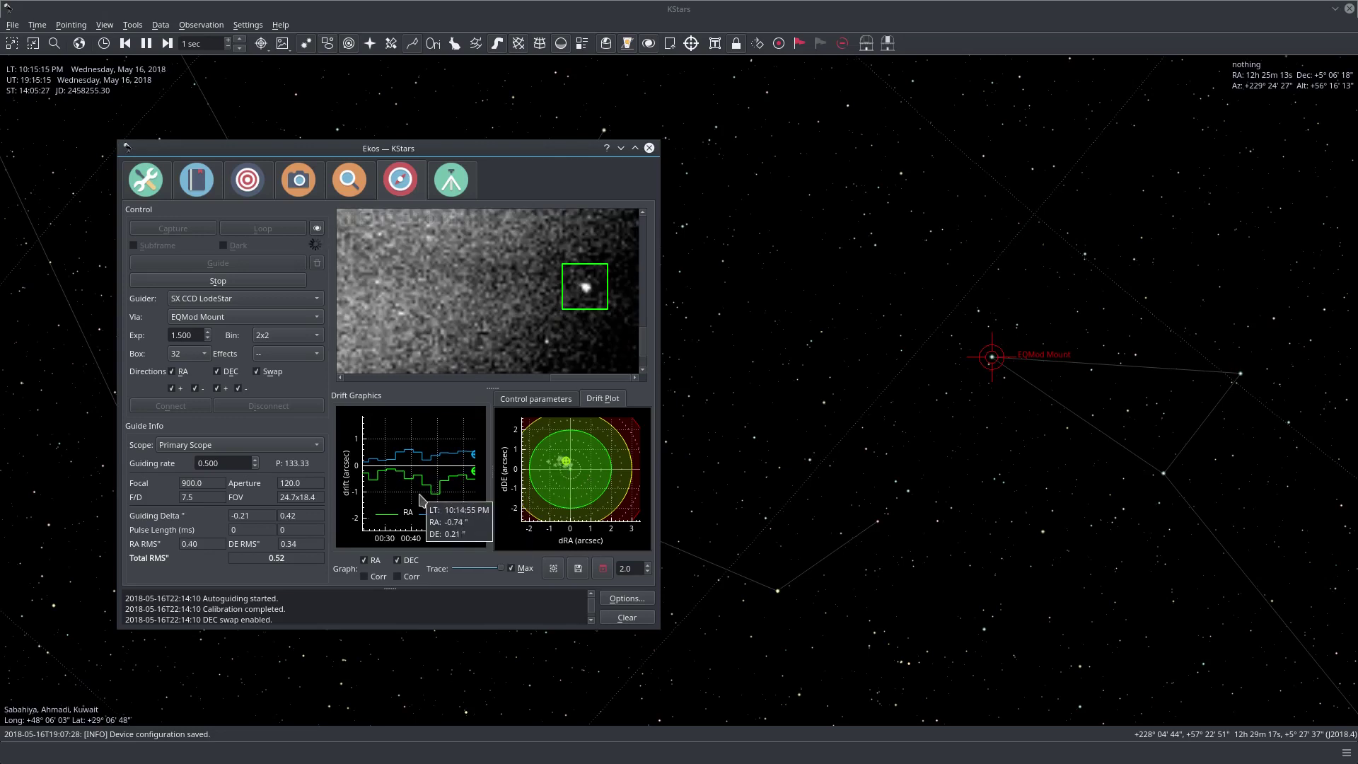
mouse_move(474, 429)
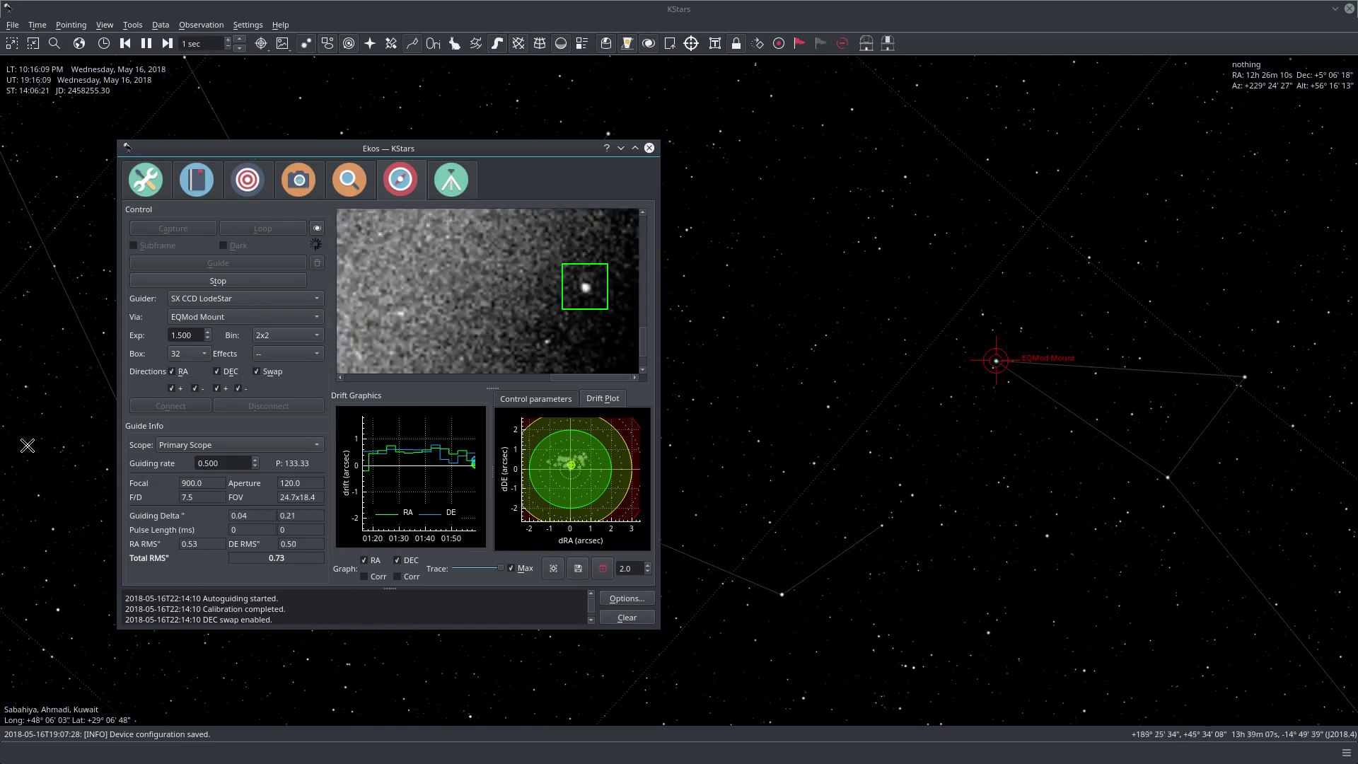
Open the Capture module and review the guiding deviation limit in the limit settings.
left_click(297, 180)
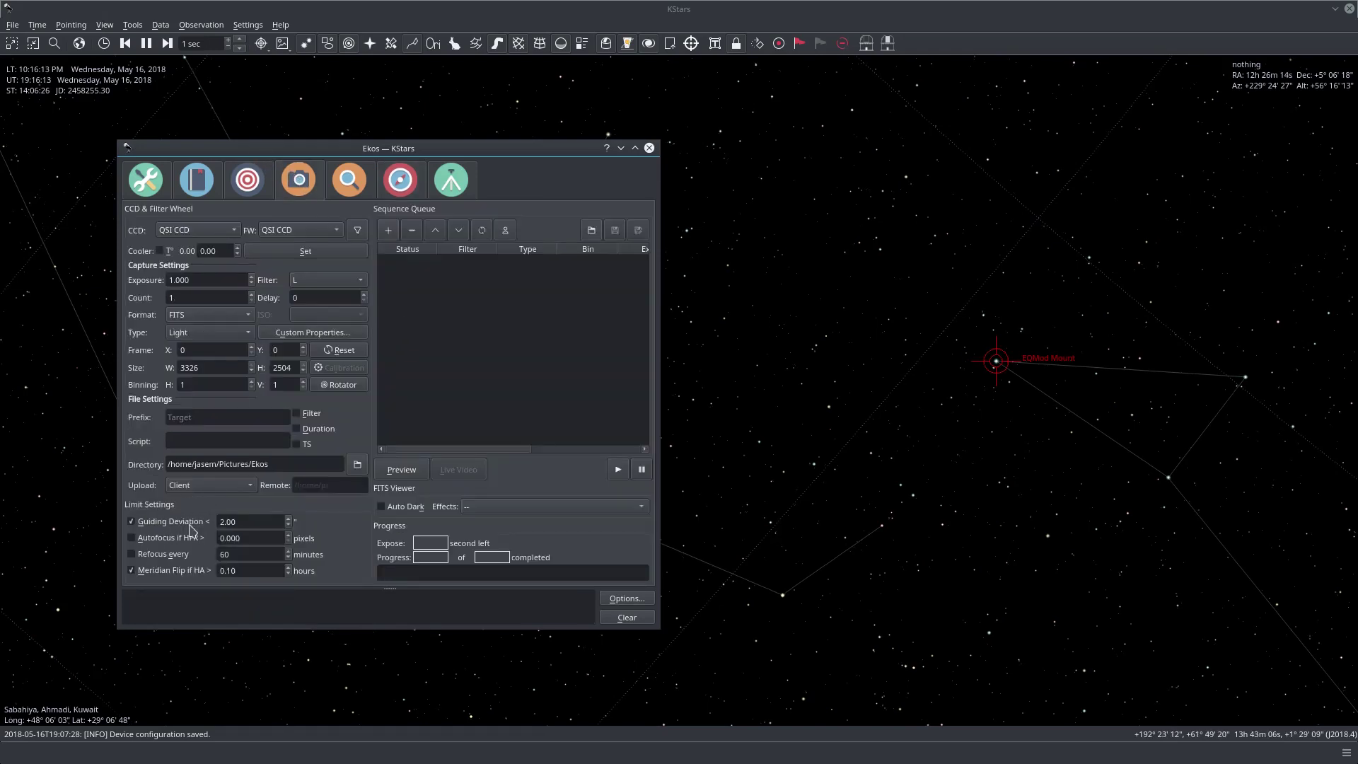
double_click(249, 522)
left_click(259, 520)
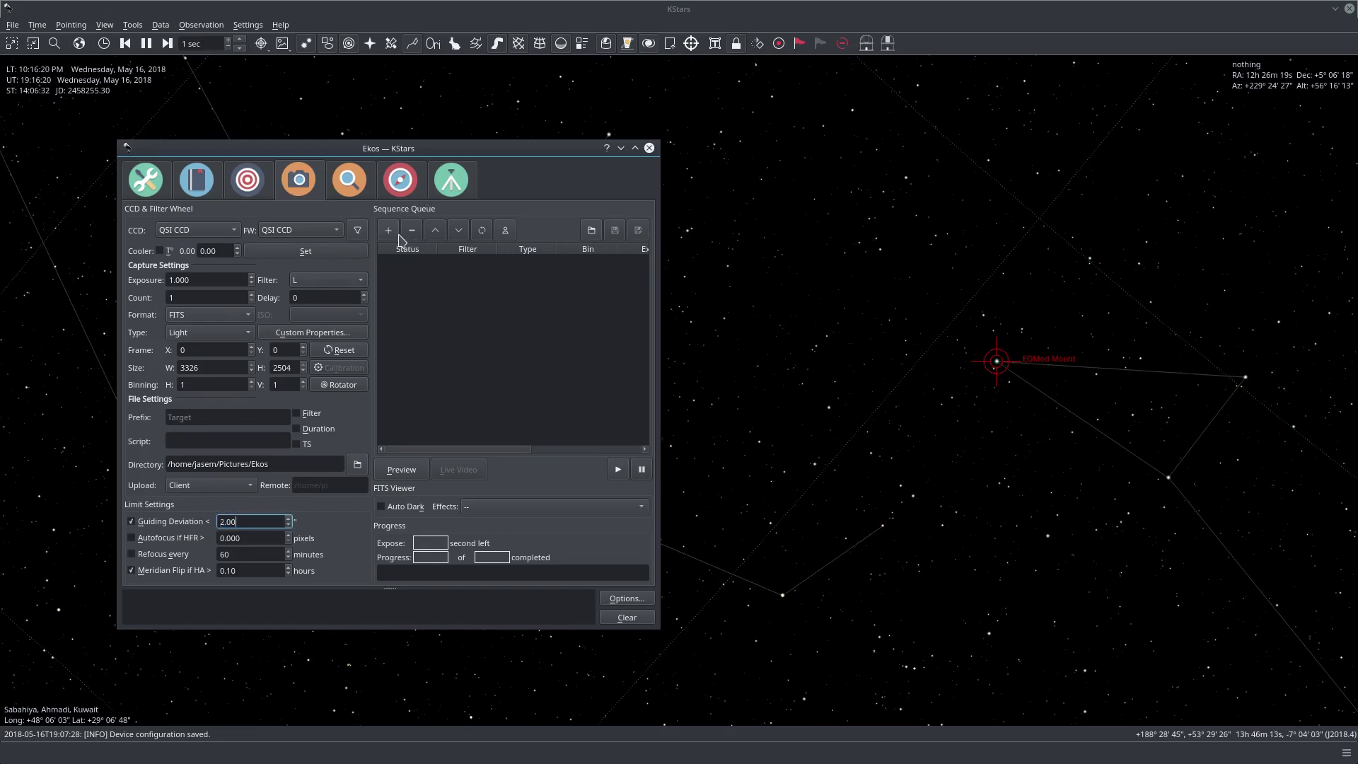
Add a sequence job of 10 light frames with 10-second exposures and 4x4 binning to the capture queue.
left_click(199, 296)
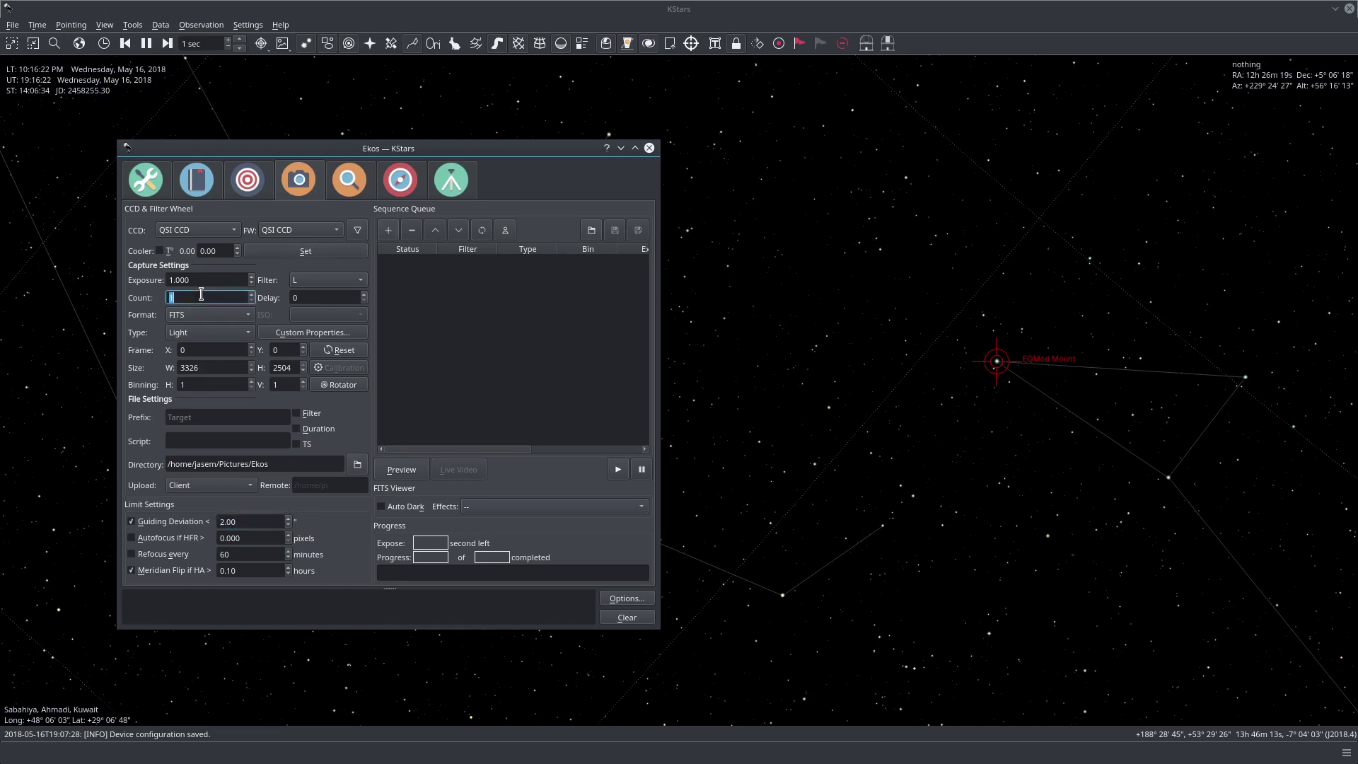
type("0")
double_click(202, 280)
type("10")
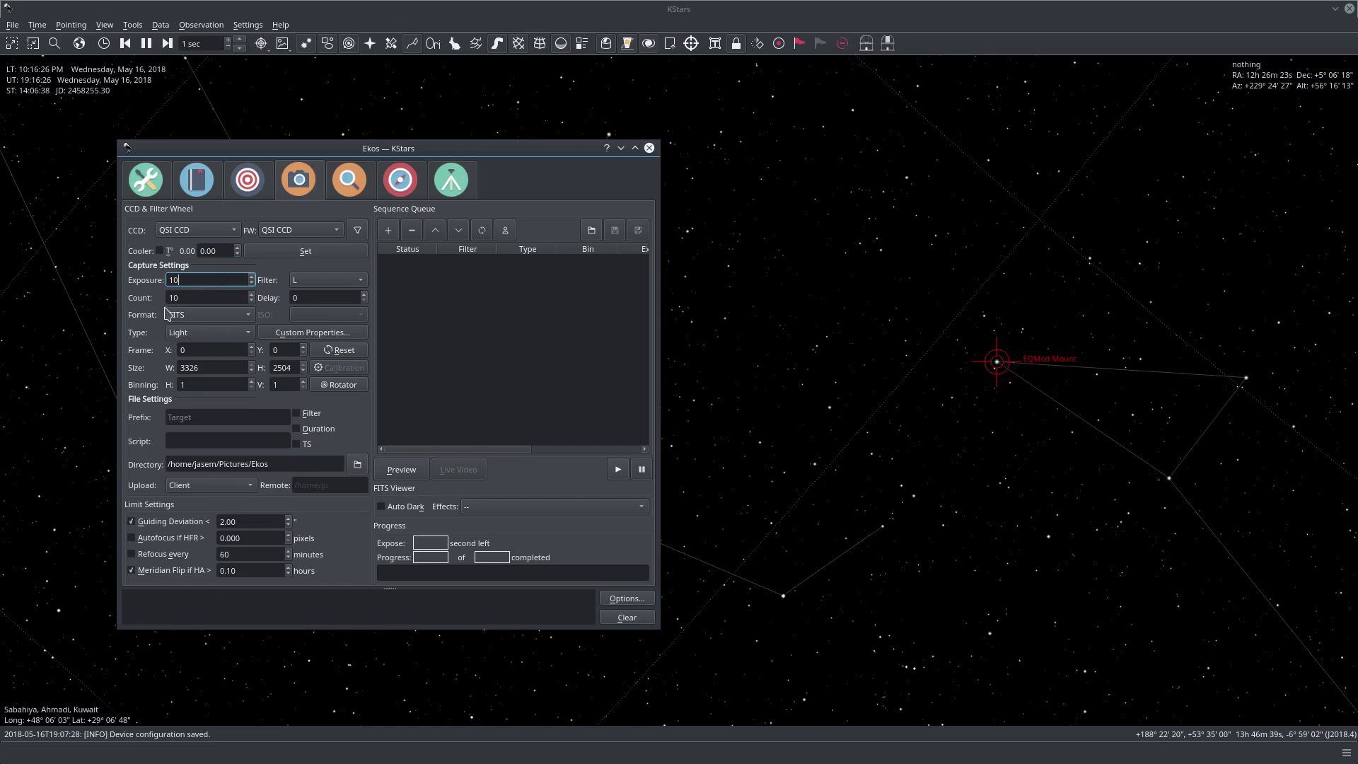
left_click(204, 384)
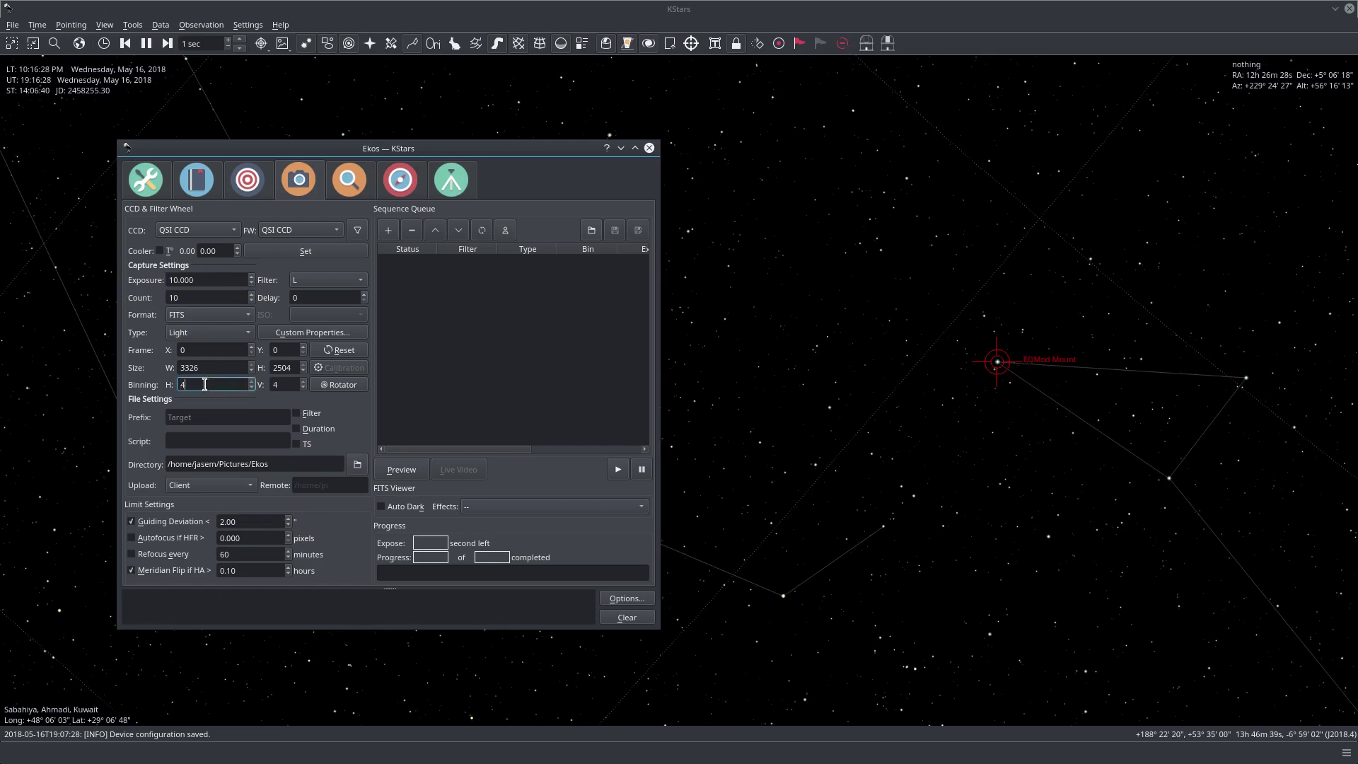
left_click(389, 233)
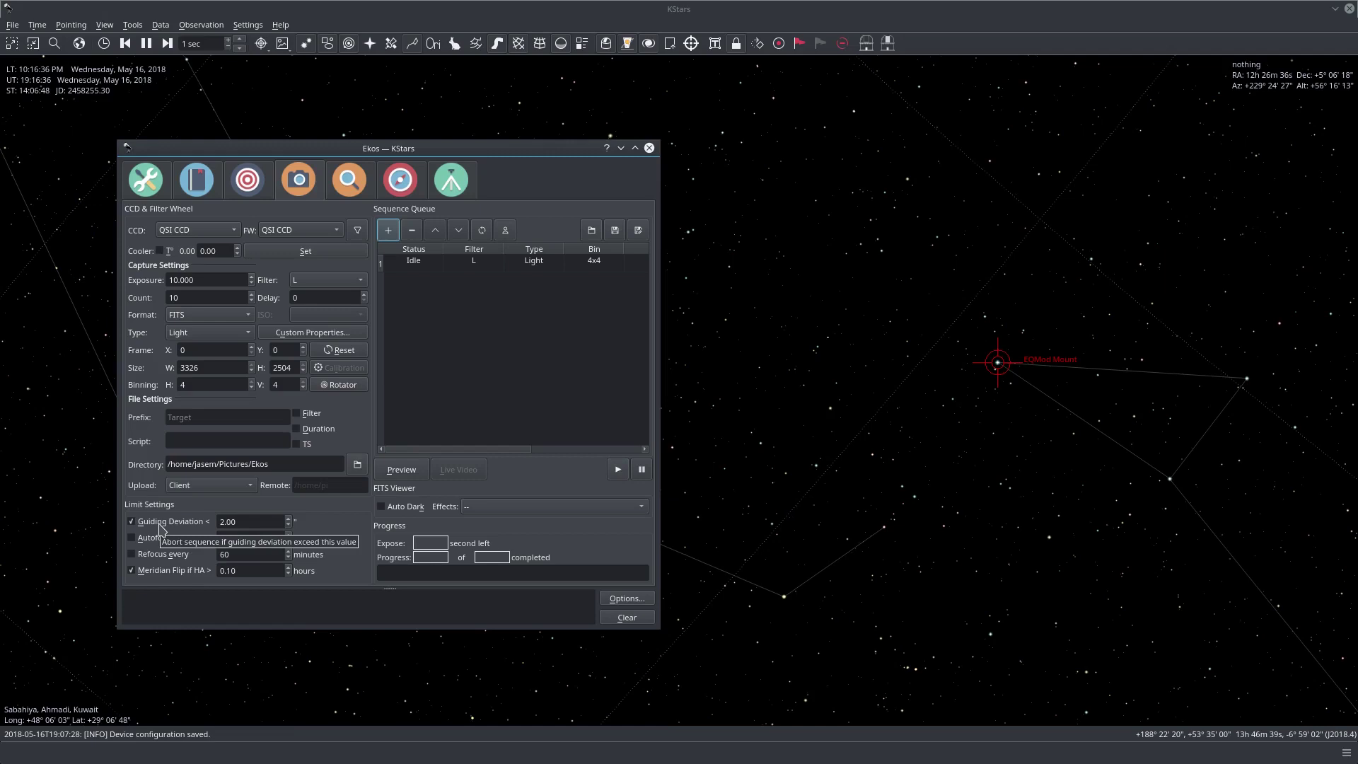
Check the live guiding drift against the queued capture job and review the guider's control parameters.
left_click(411, 198)
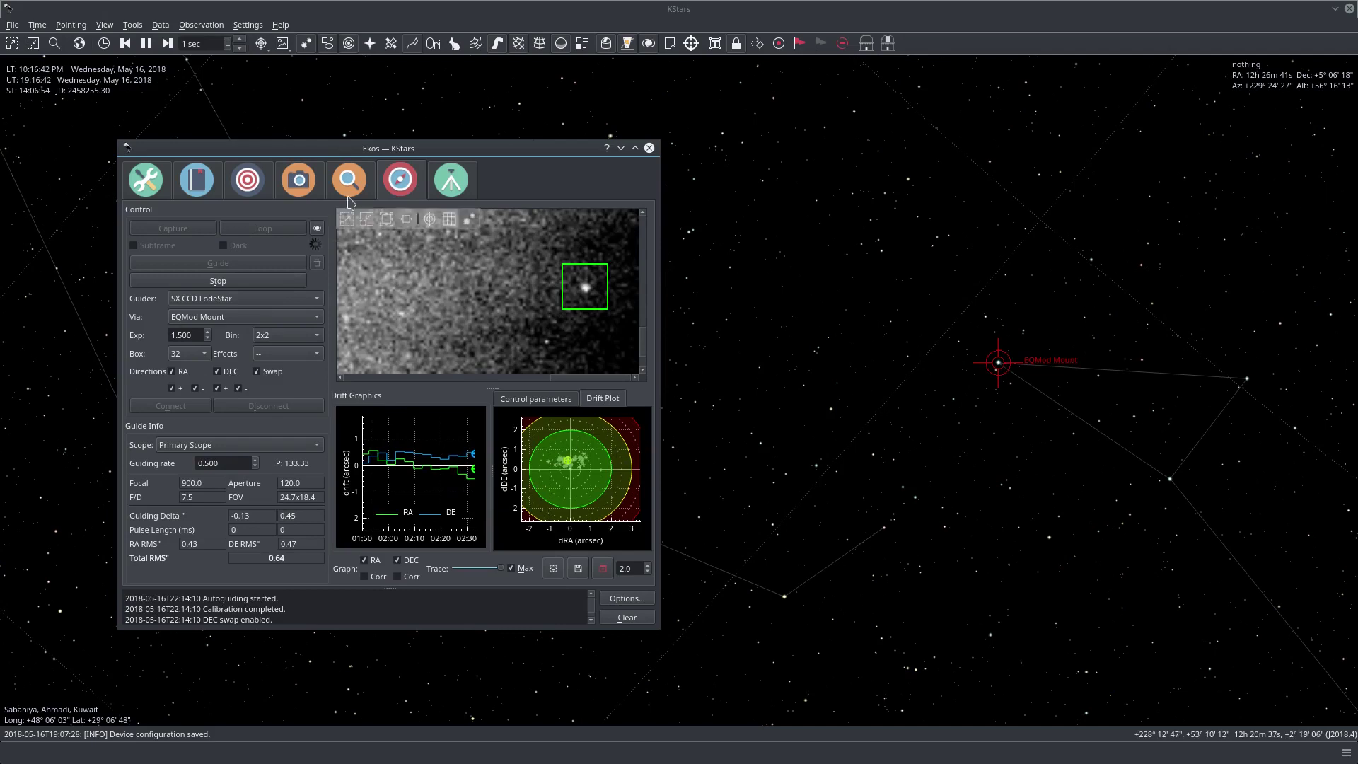
left_click(300, 181)
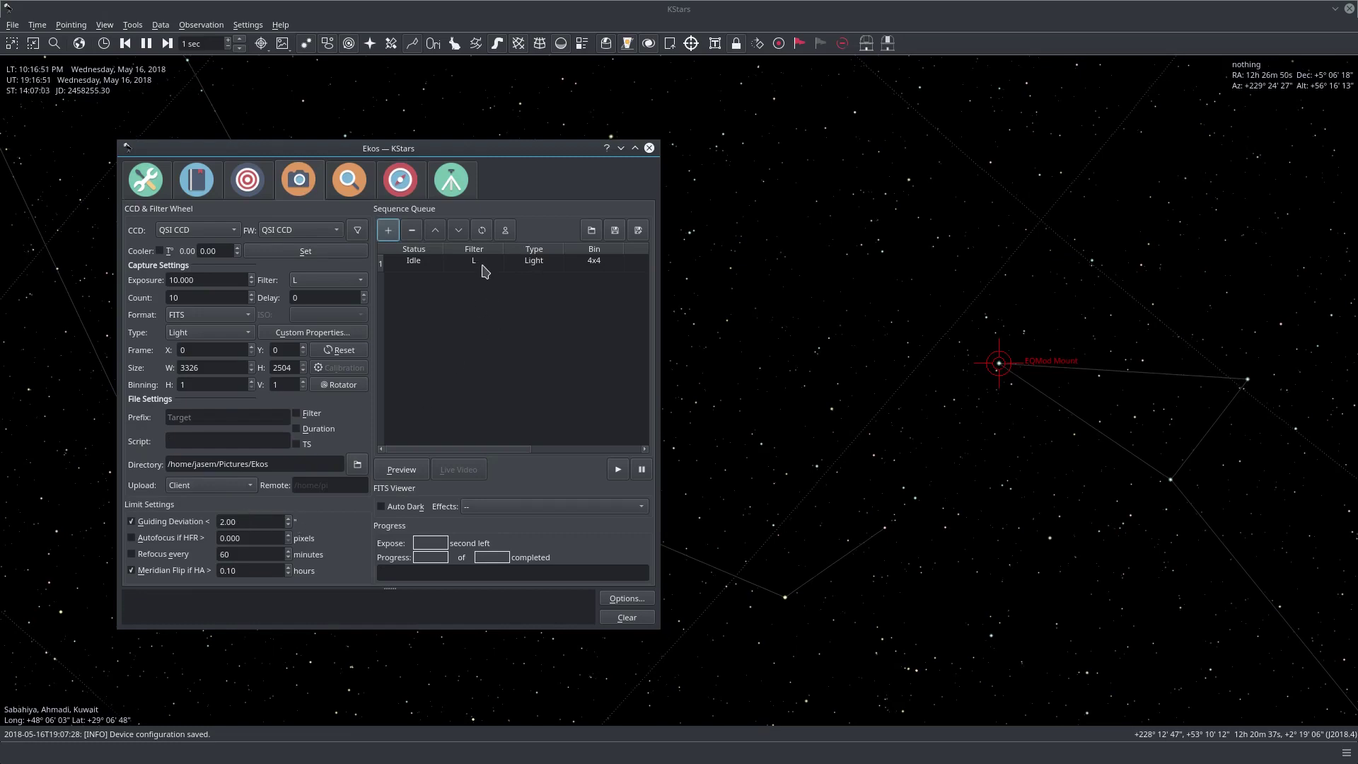
left_click(409, 185)
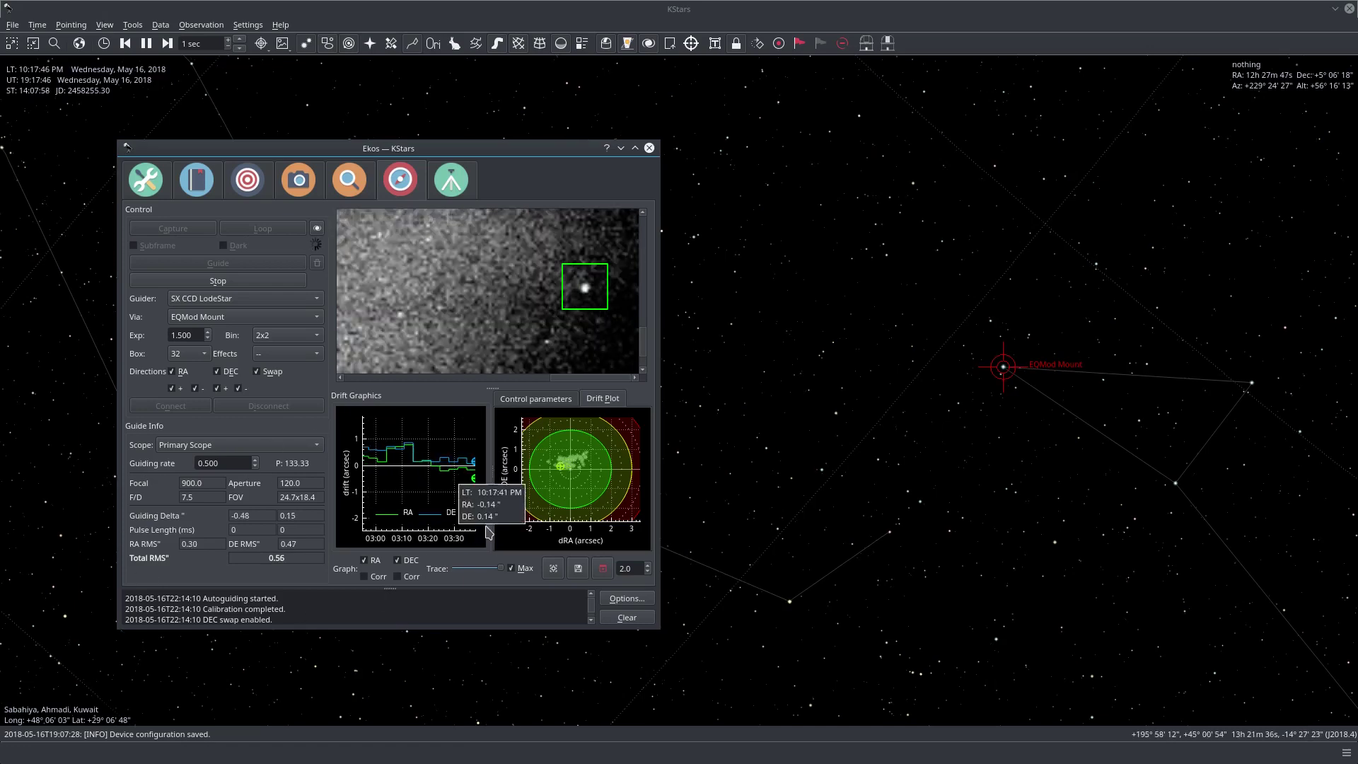
left_click(518, 400)
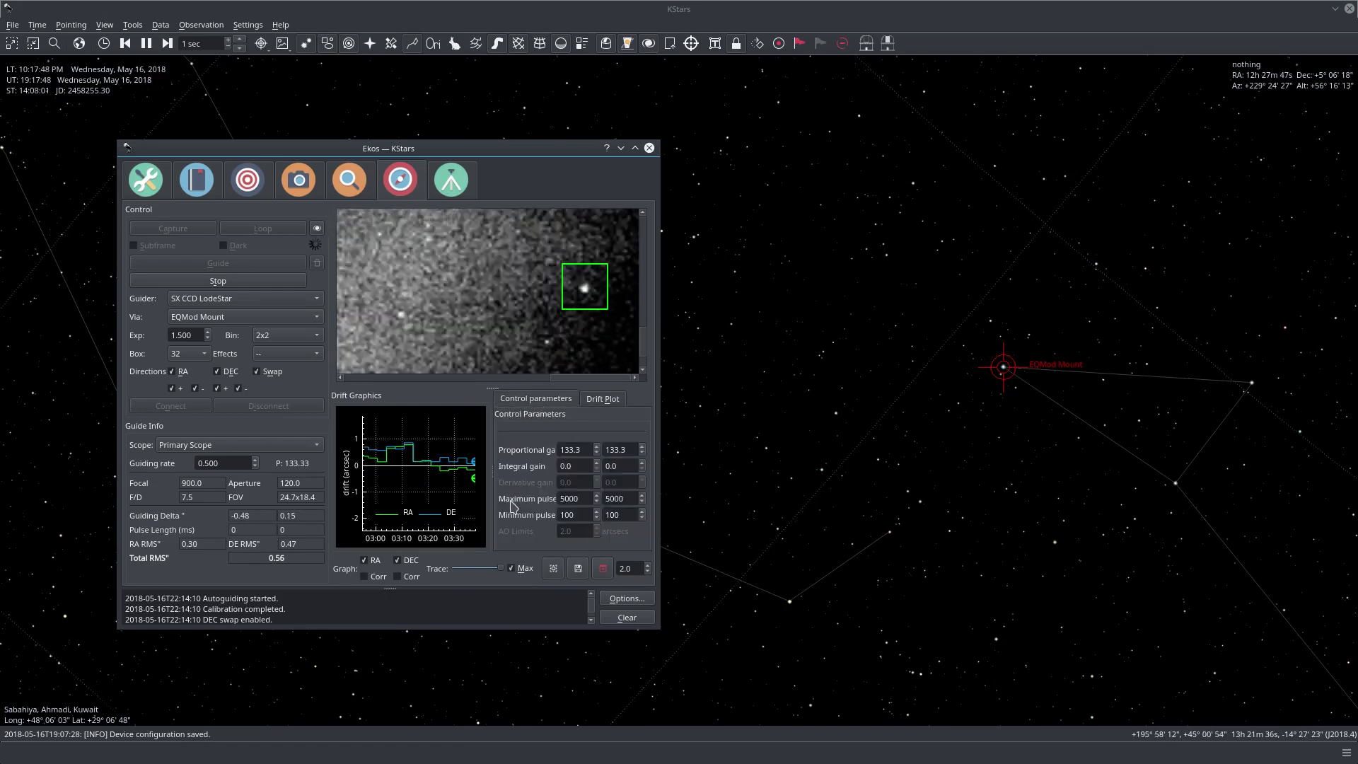